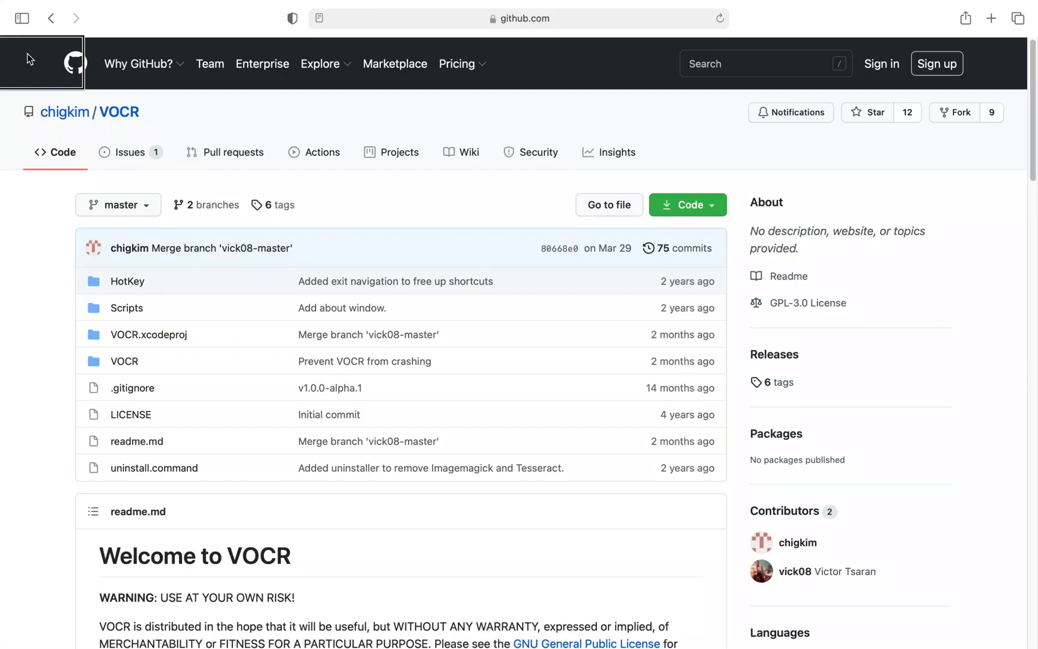
Download VOCR v1.0.0-beta.2 from the readme's Download section and allow downloads on github.com
mouse_move(88, 243)
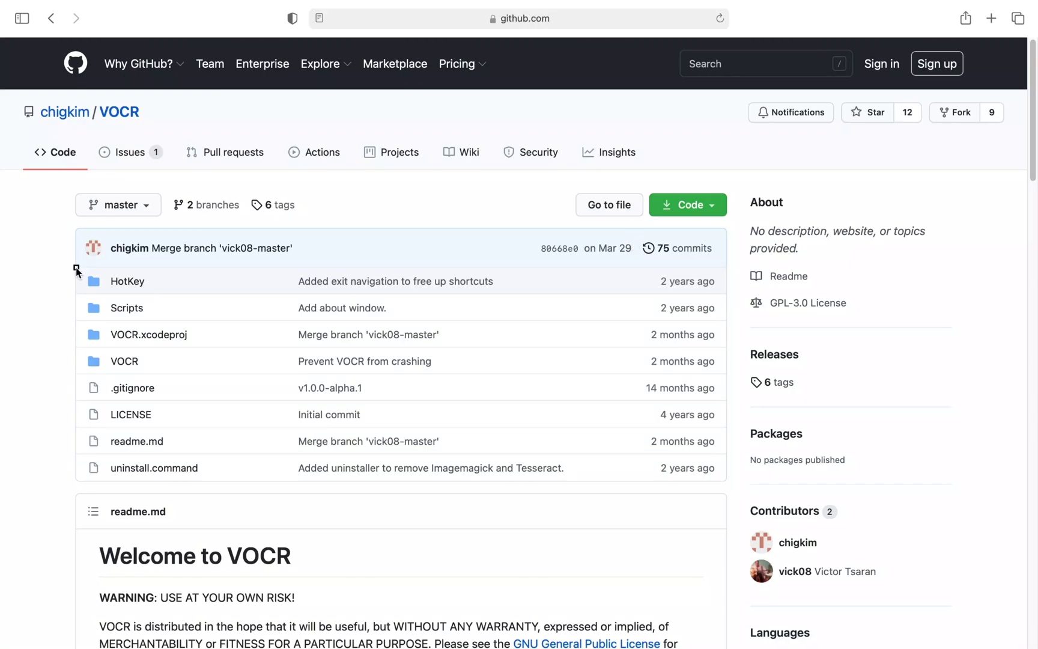
click(131, 512)
key(ctrl+alt+super+h)
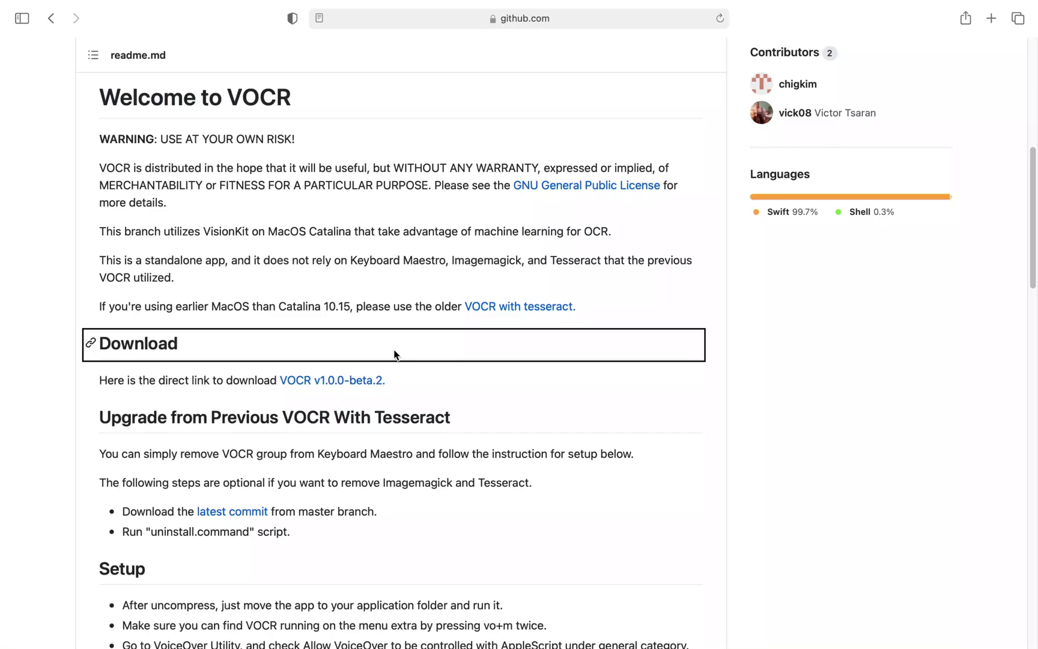
key(ctrl+alt+Right)
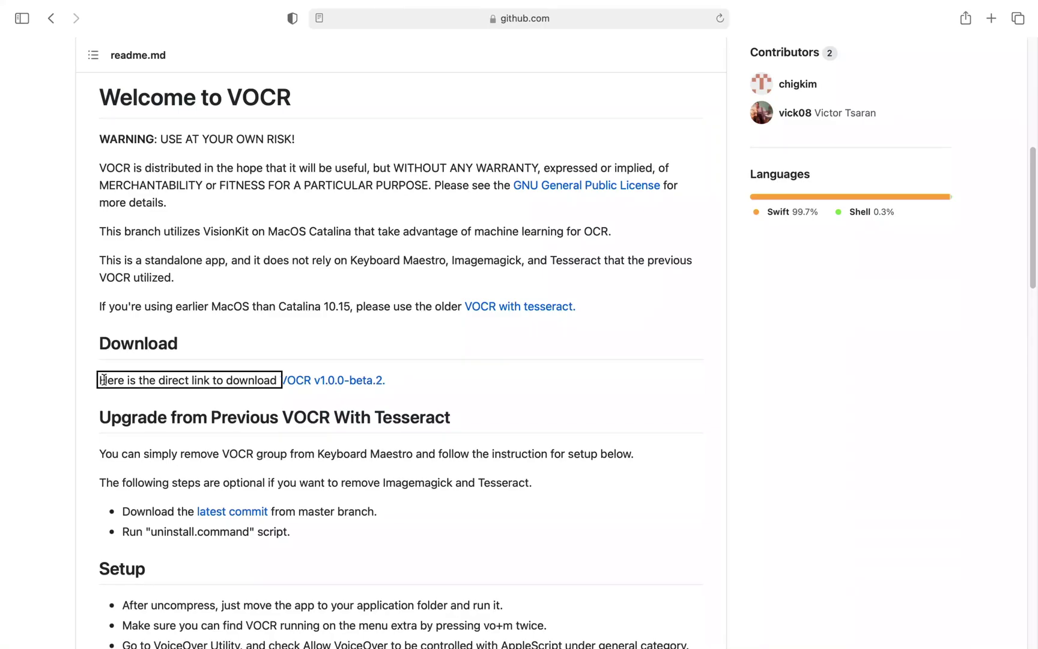
key(ctrl+alt+Right)
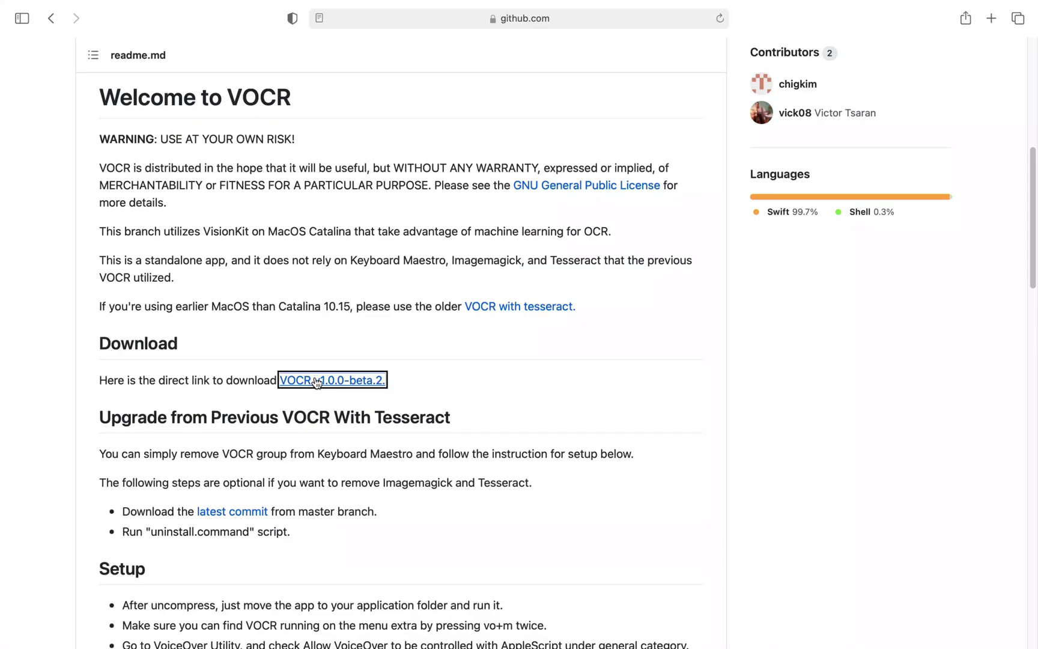
key(ctrl+alt+space)
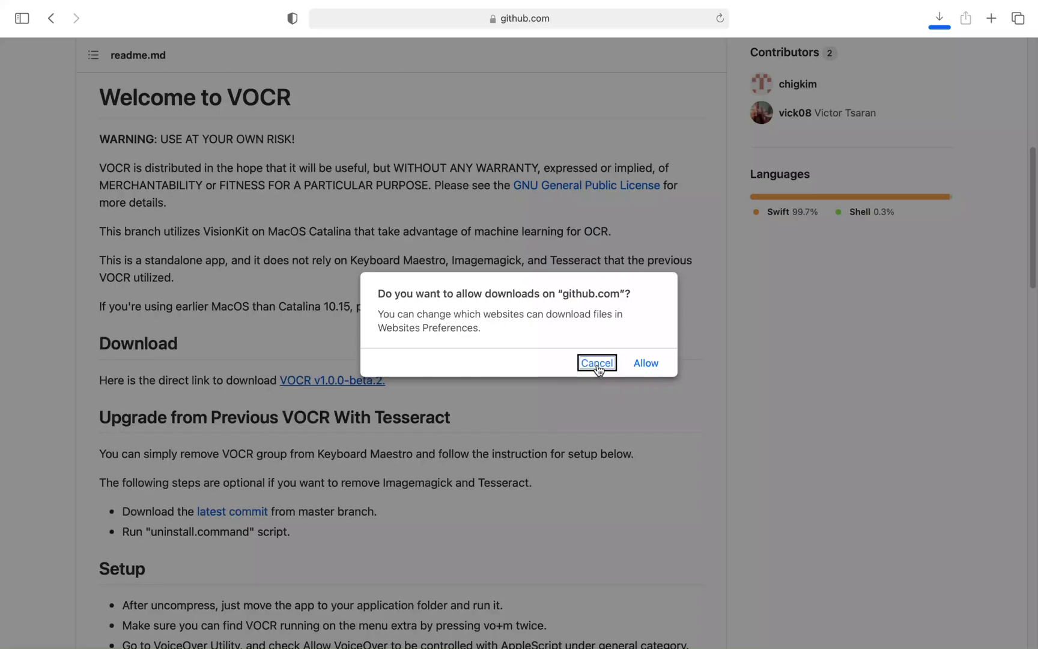
key(ctrl+alt+Right)
key(ctrl+alt+space)
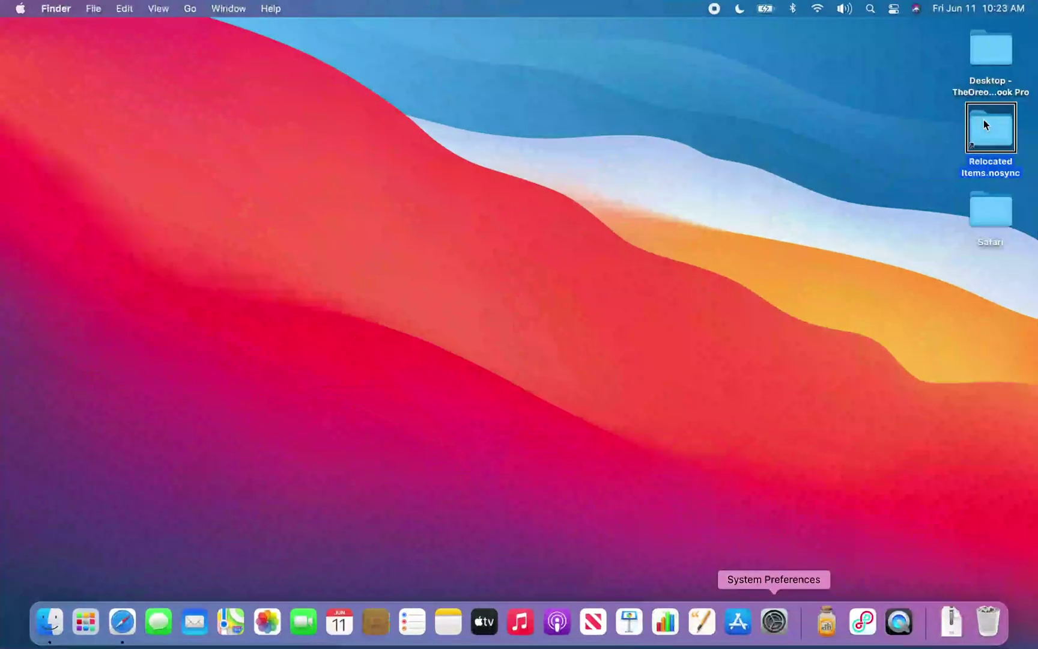
Open the Downloads folder in Finder and extract VOCR.v1.0.0-beta.2.zip
key(alt+super+l)
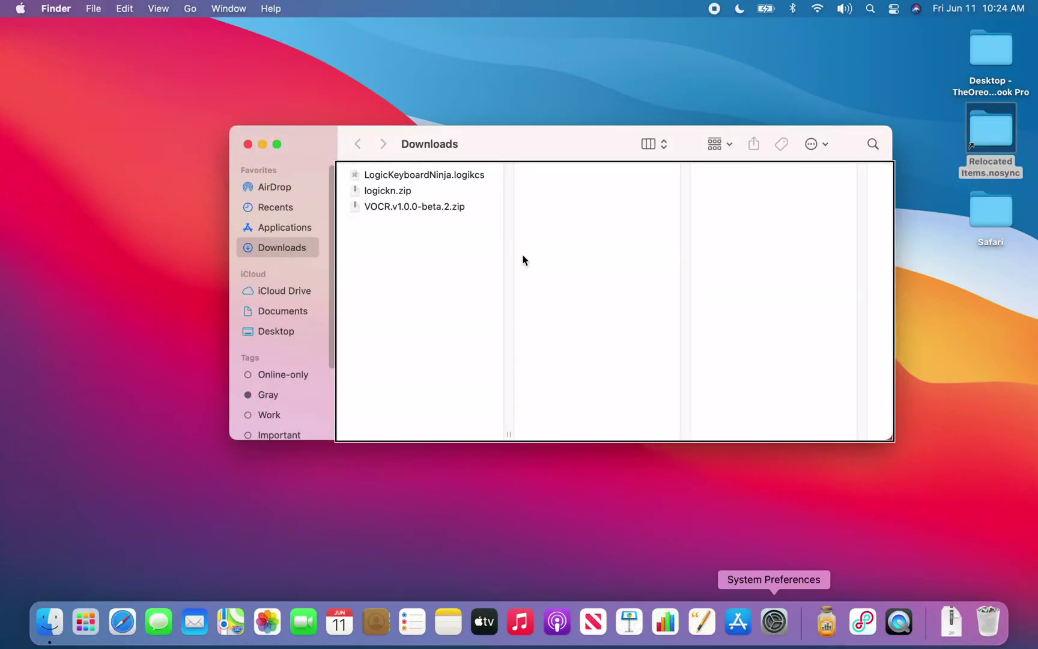
click(396, 208)
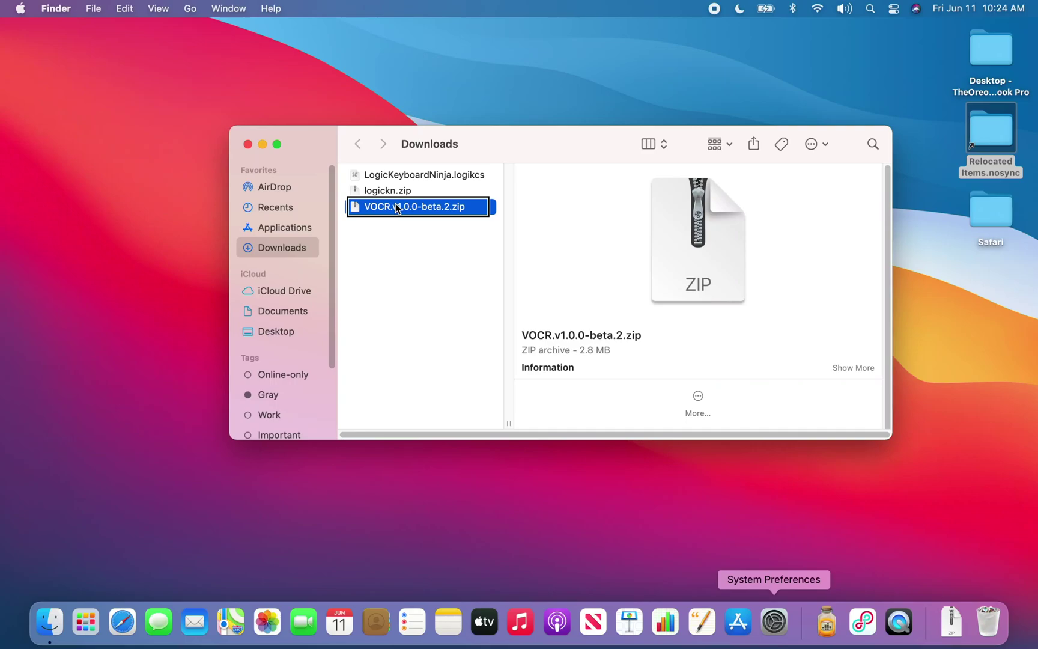
double_click(396, 207)
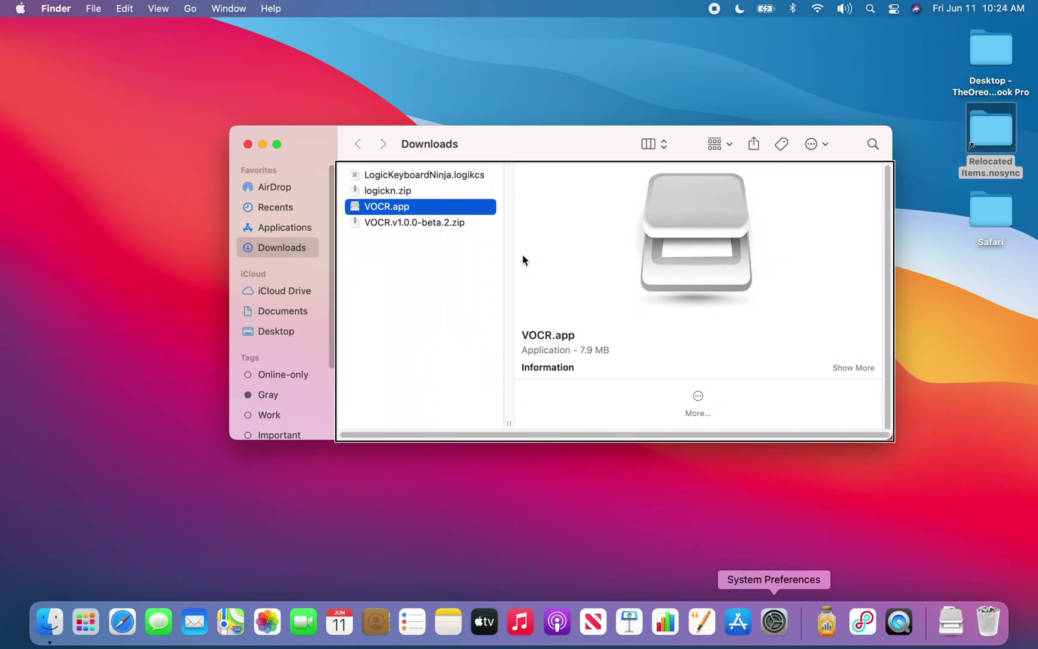
Move VOCR.app from Downloads to the Applications folder and select it there
right_click(418, 212)
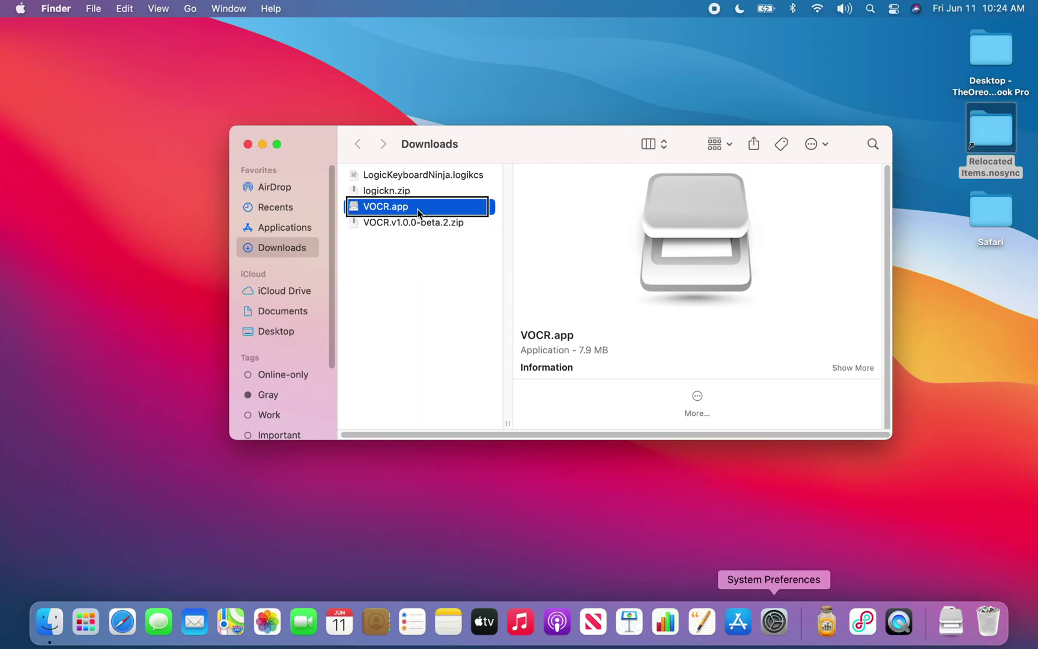
key(super+shift+a)
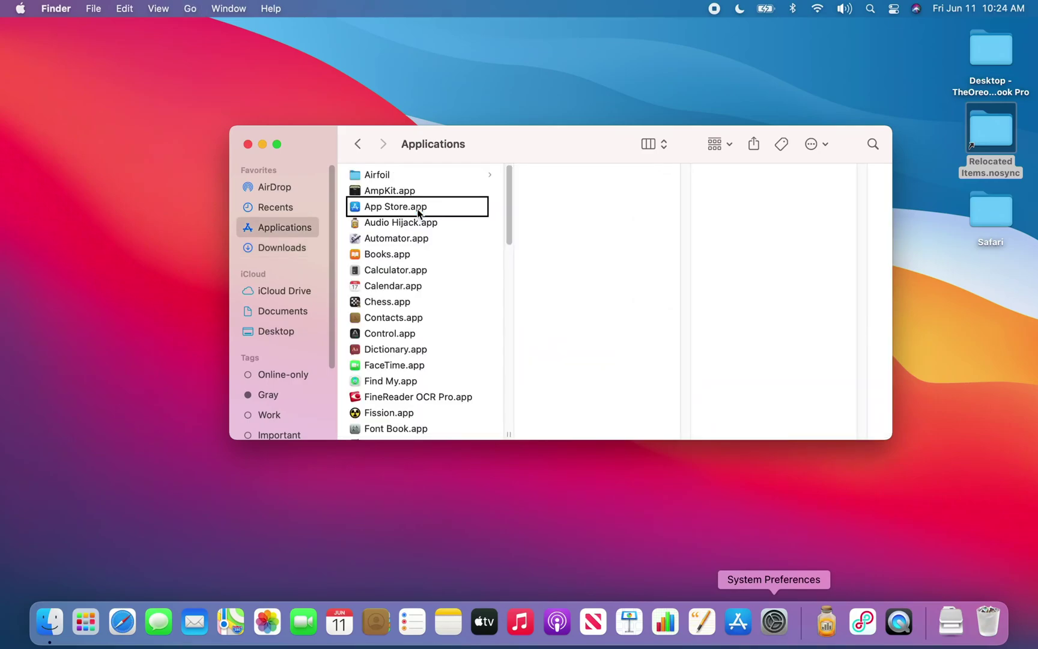
click(419, 178)
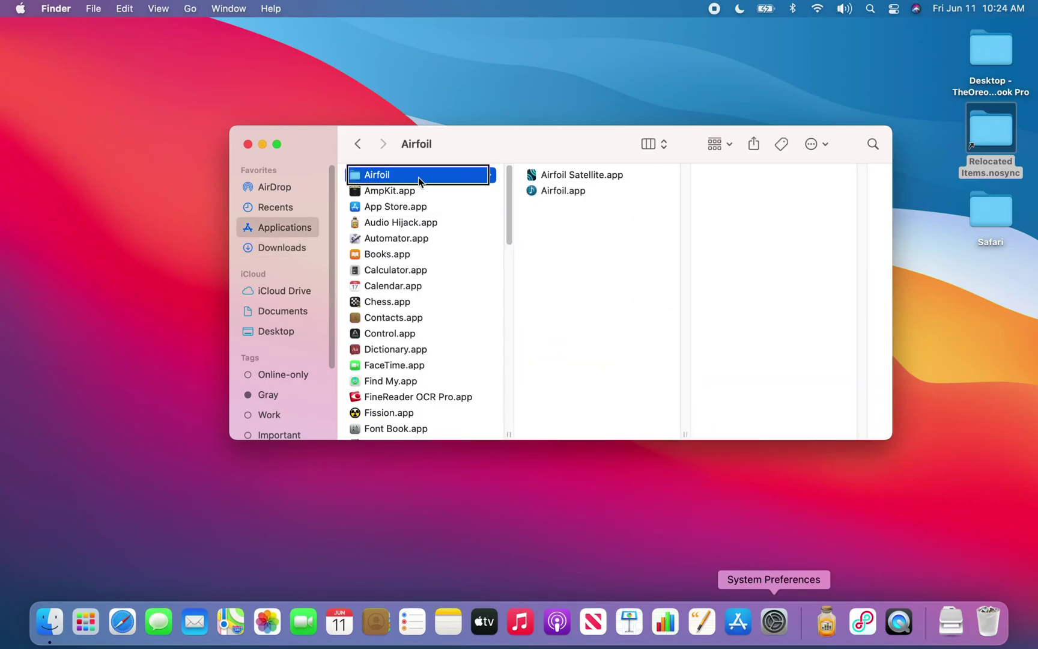
click(439, 188)
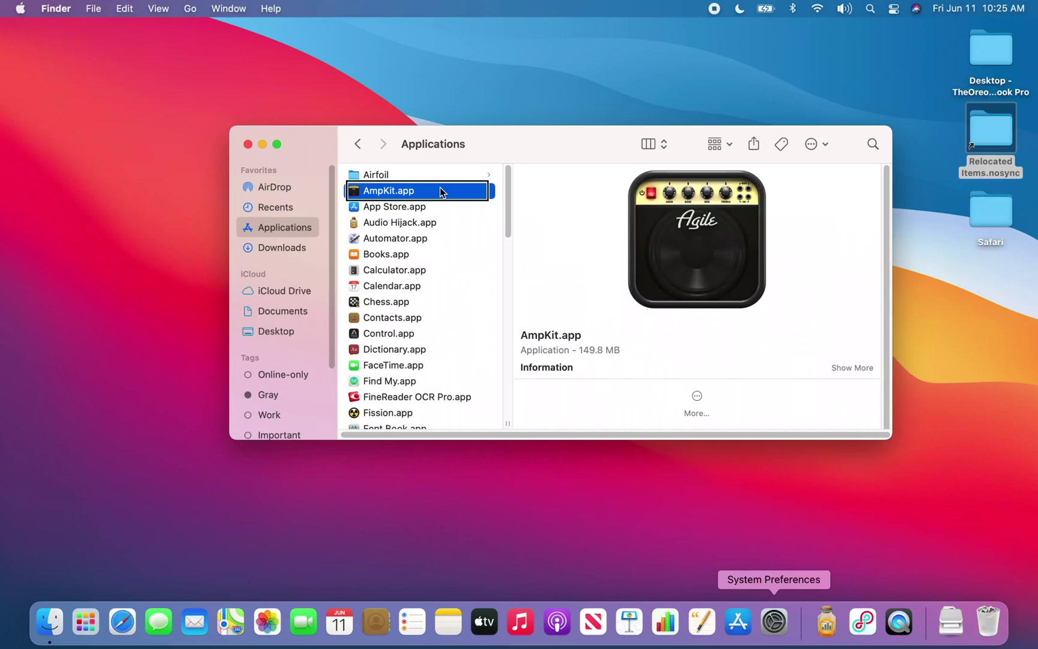
key(v)
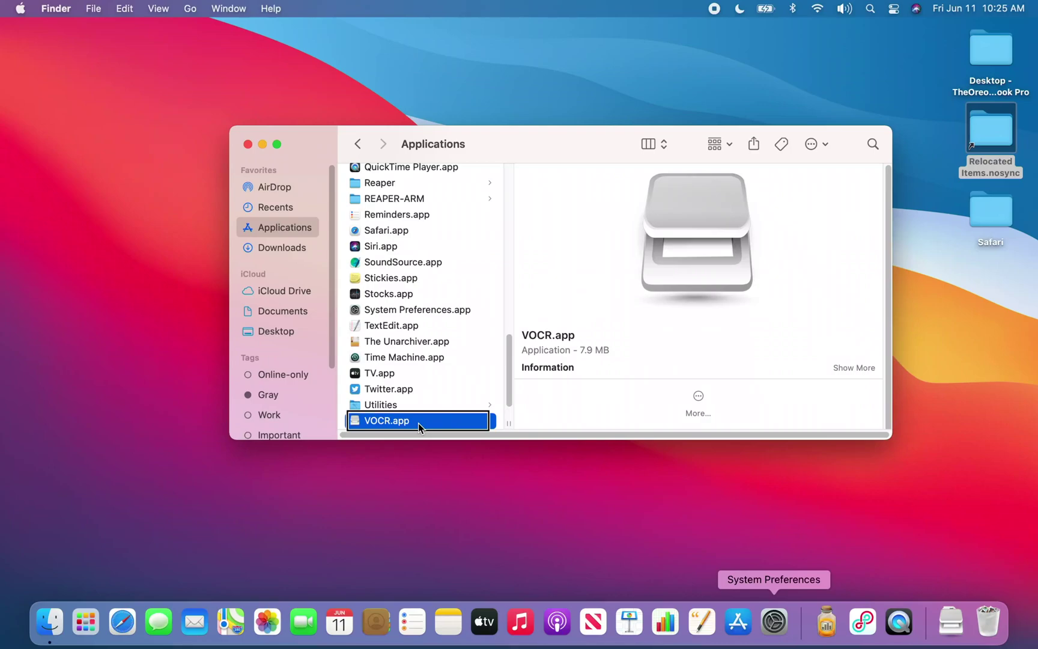
Launch VOCR.app from Applications and confirm opening the app downloaded from the Internet
key(cmd+Down)
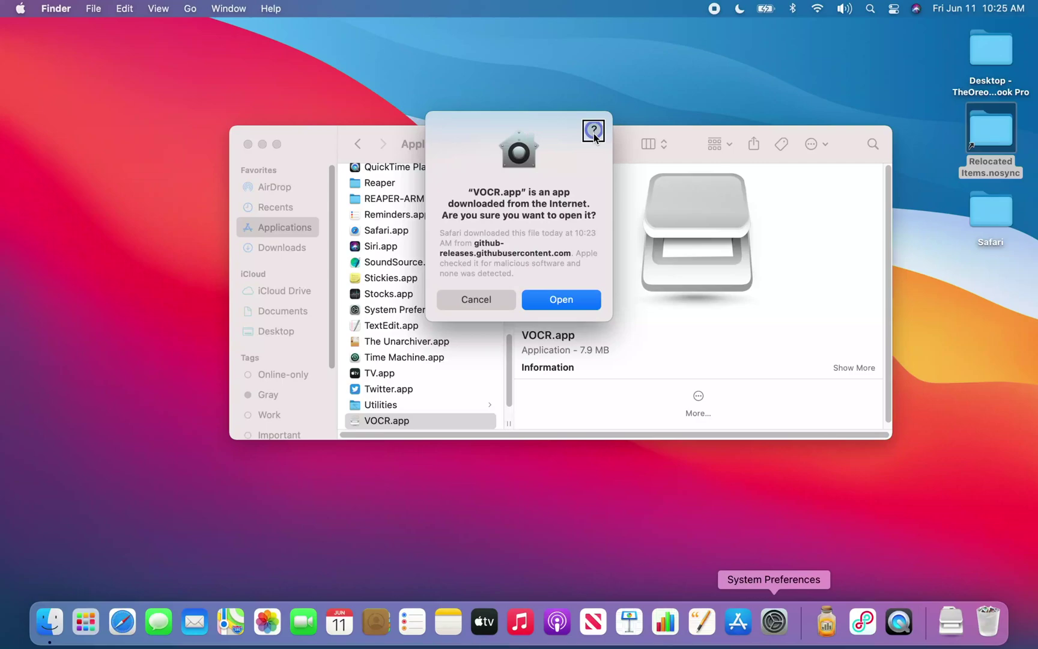
key(ctrl+alt+Left)
key(ctrl+alt+Right)
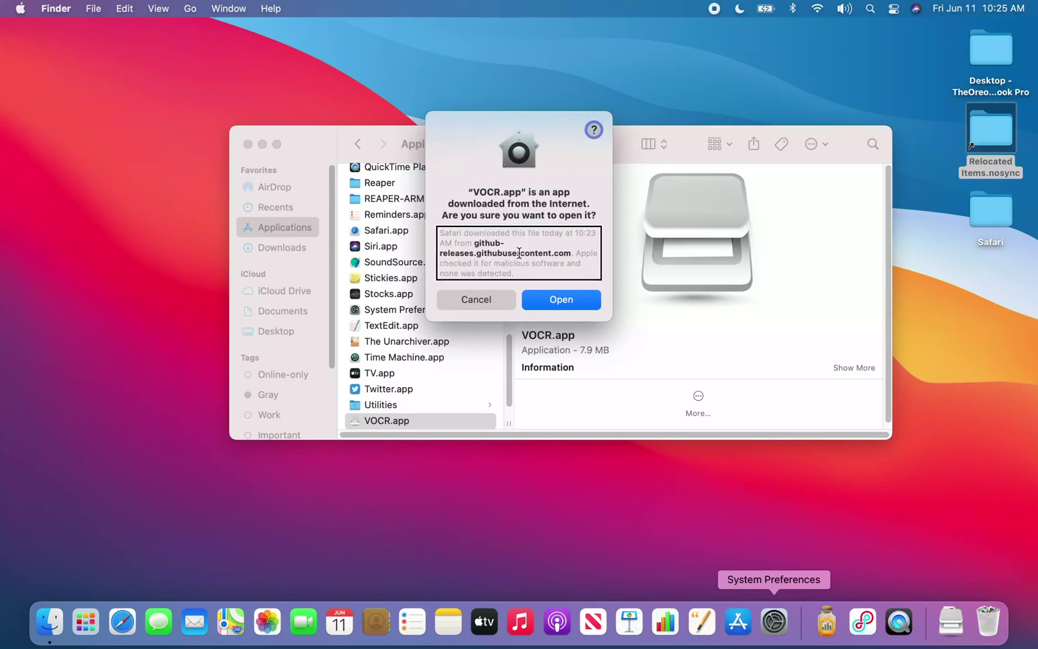
key(ctrl+alt+Right)
key(ctrl+alt+Right)
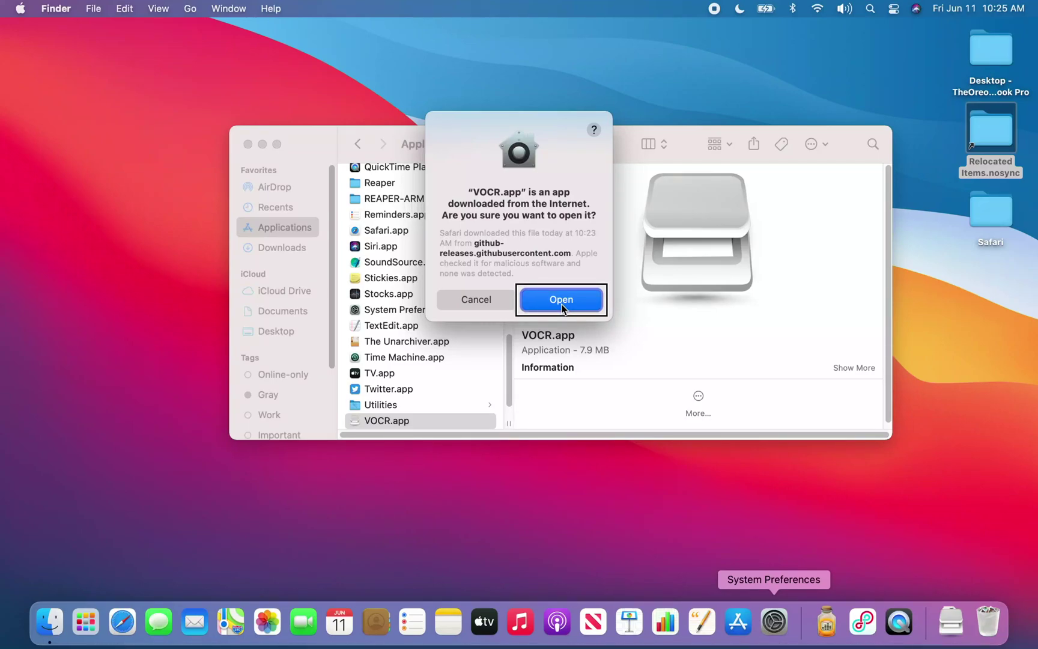
key(ctrl+alt+space)
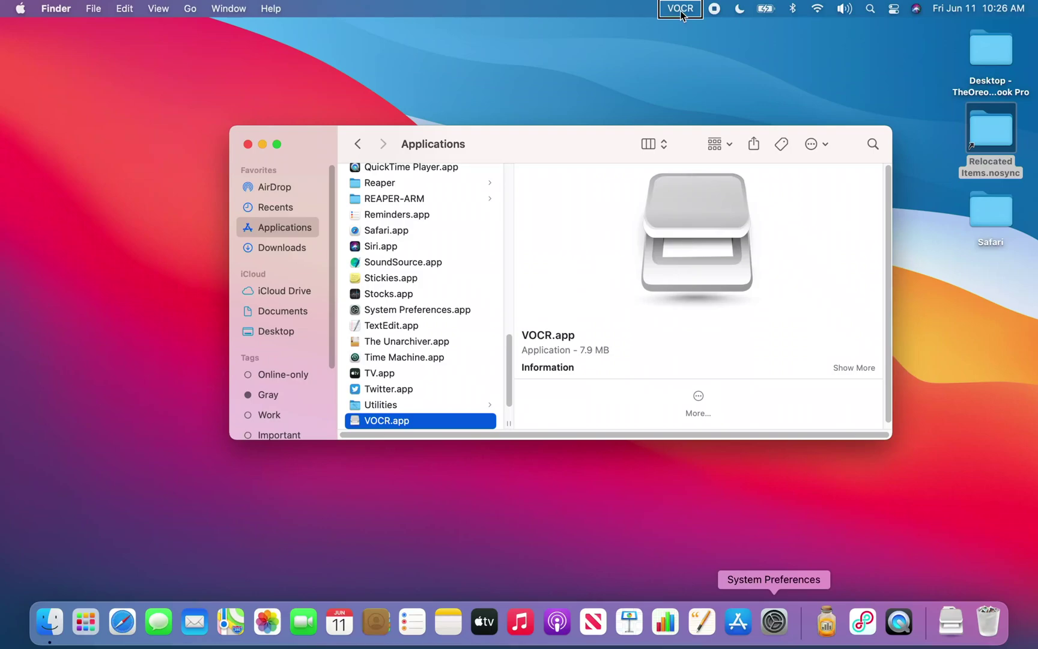
click(681, 9)
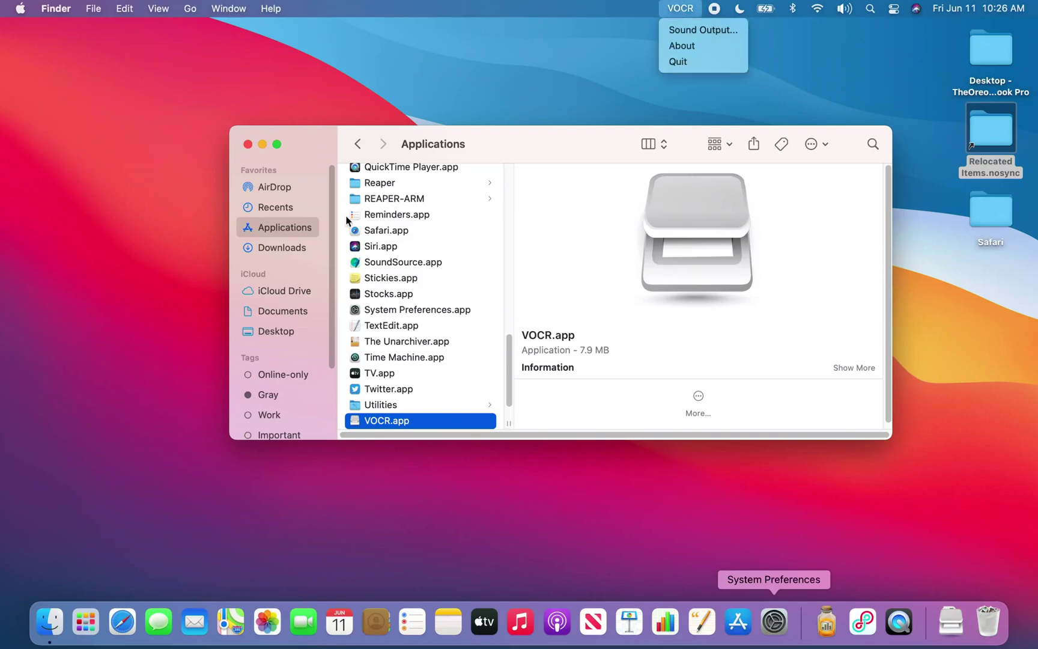
click(703, 62)
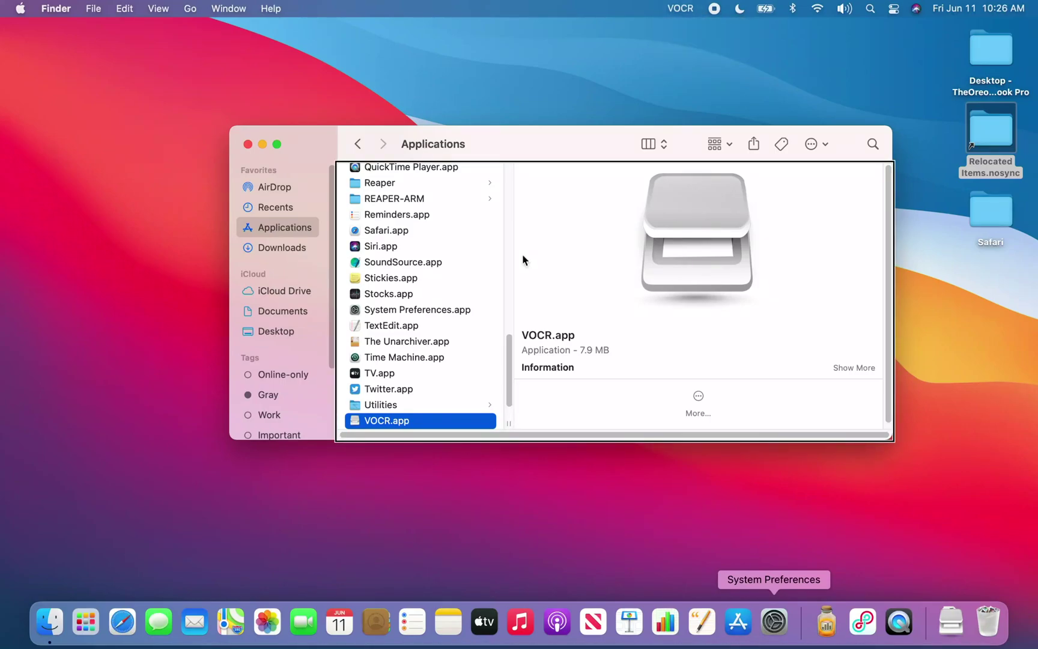
key(Down)
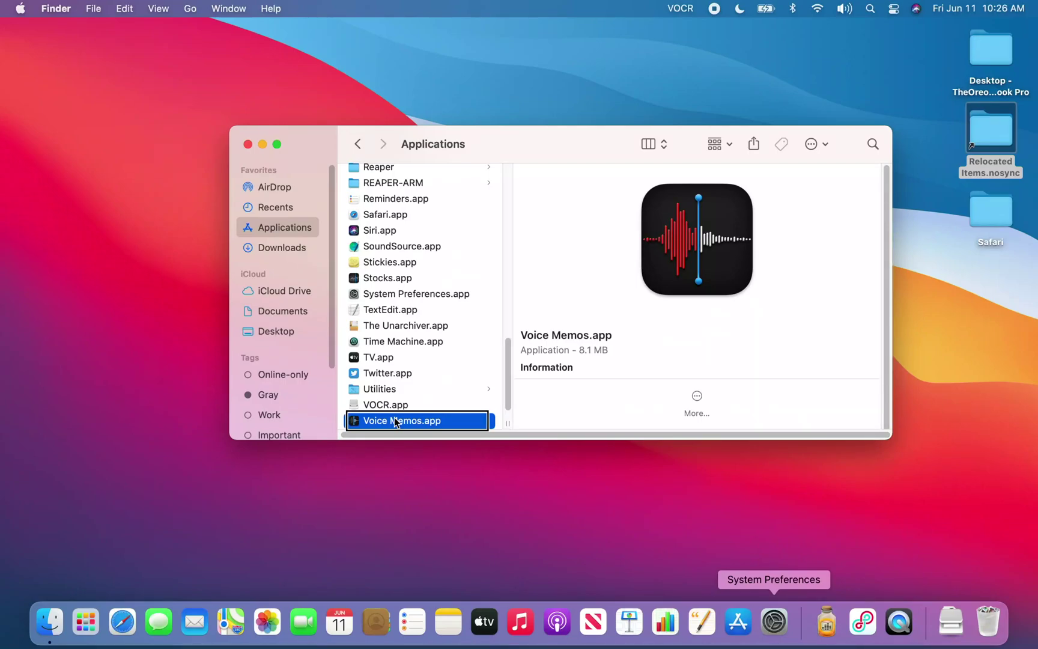
key(Up)
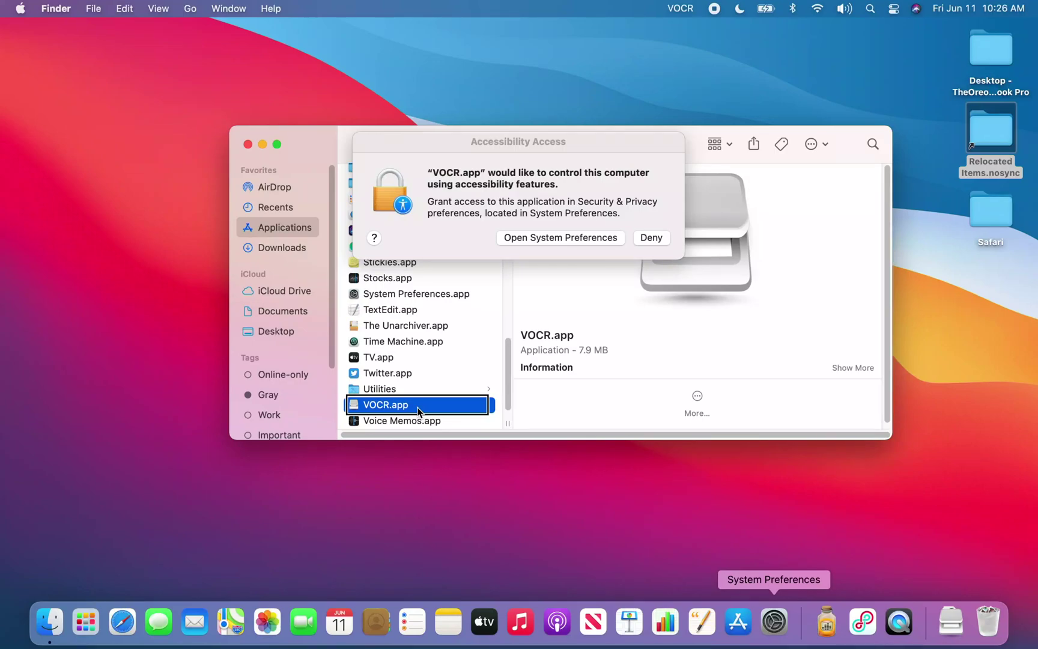
key(Escape)
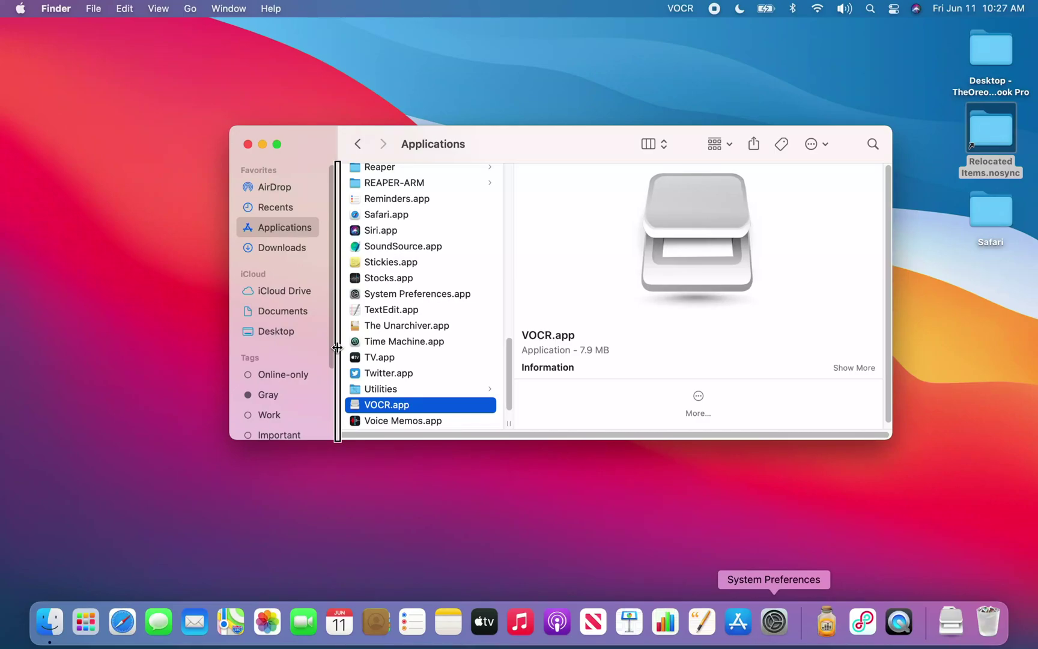
Bring up VOCR's Accessibility Access request from the system dialogs and open System Preferences from it
key(ctrl+alt+F1)
key(ctrl+alt+F1)
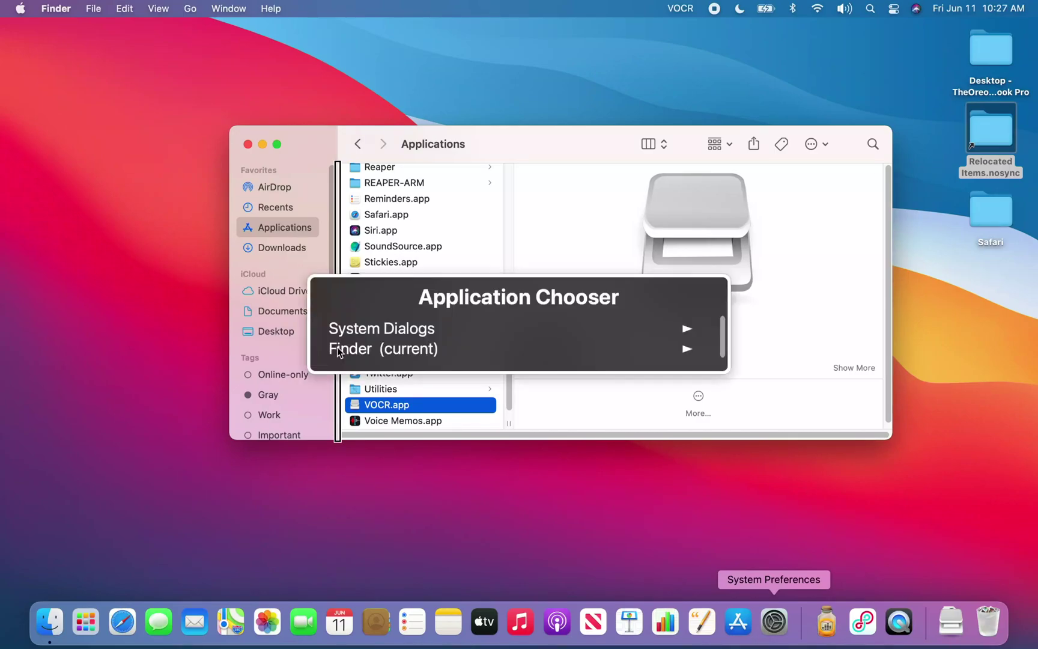
key(Down)
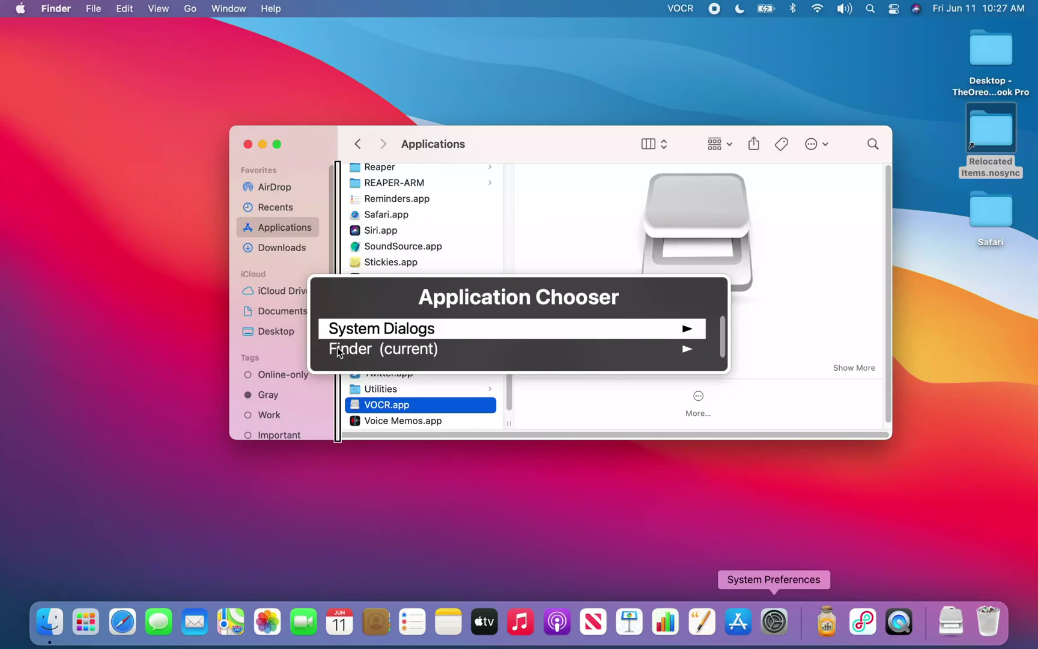
key(Right)
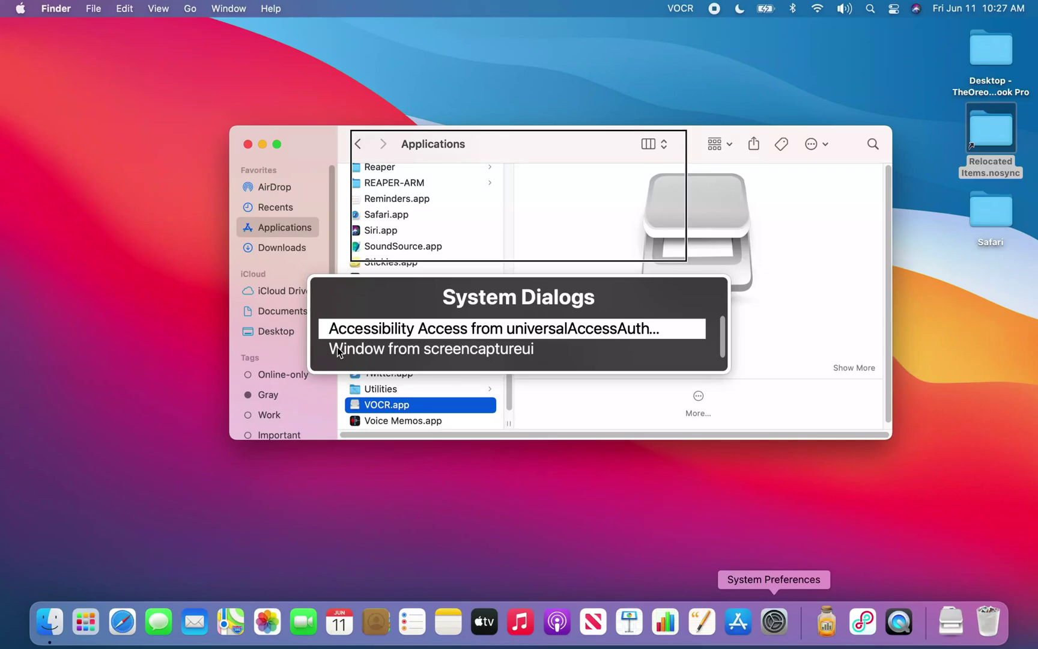
key(Return)
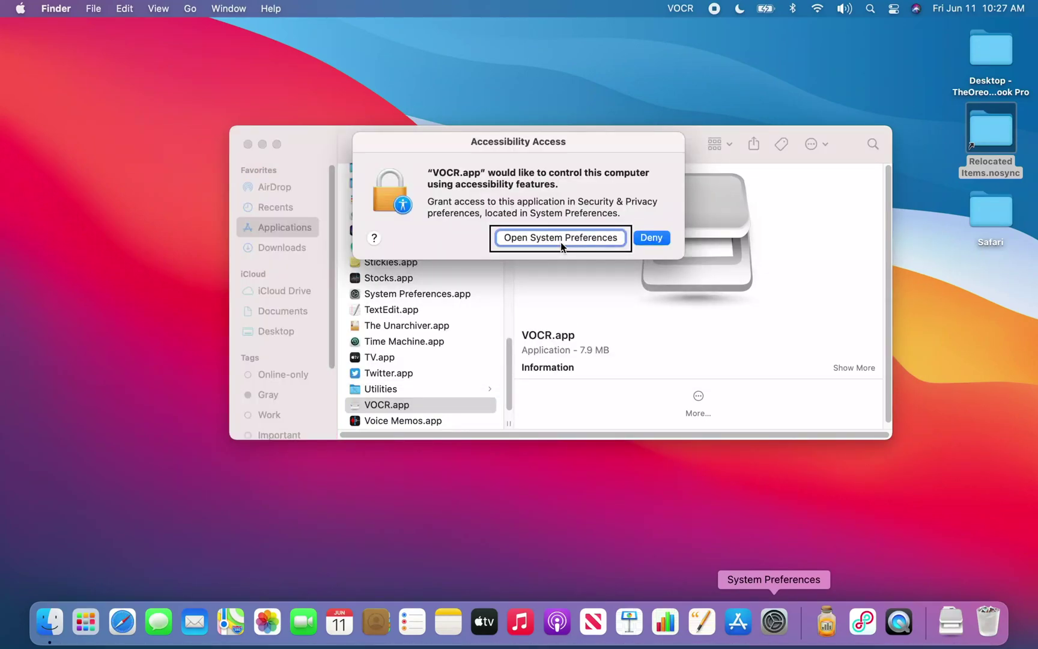
key(ctrl+alt+Right)
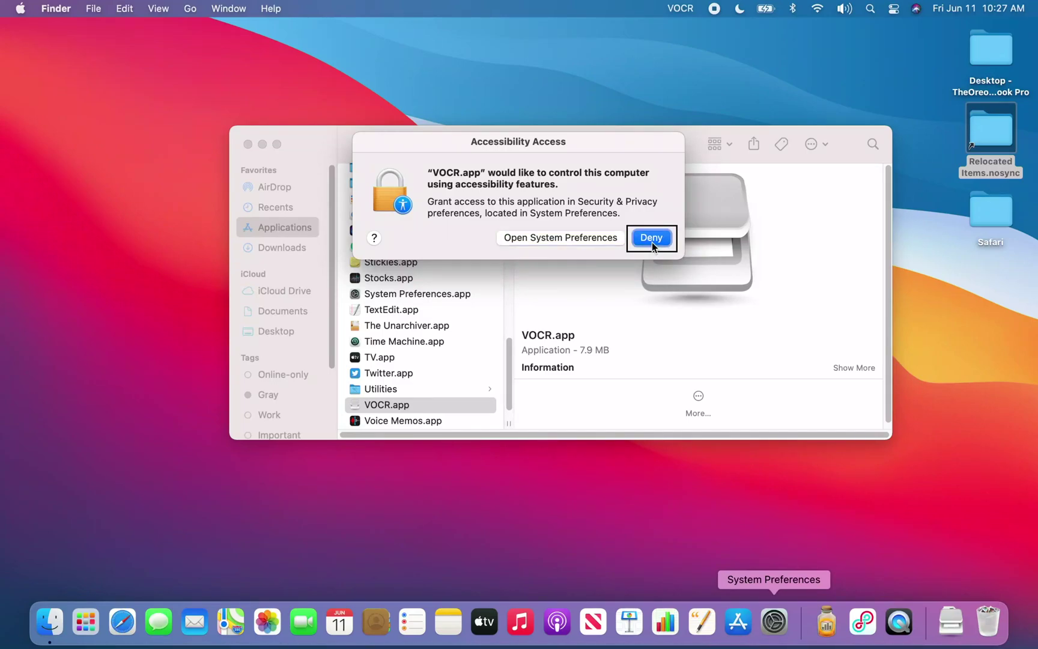
key(ctrl+alt+Left)
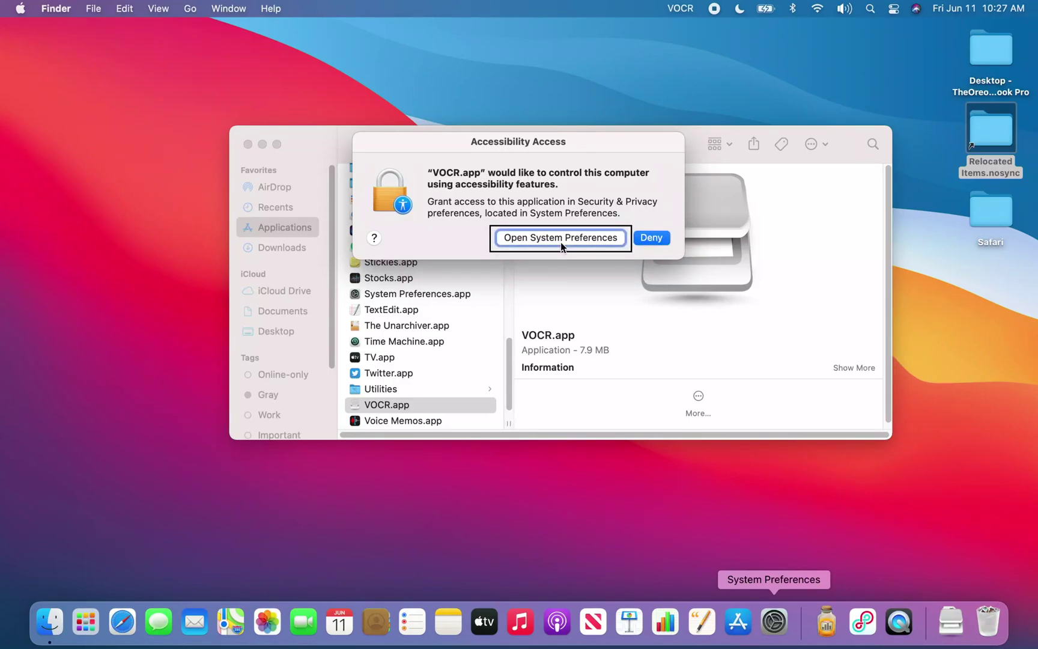
key(ctrl+alt+space)
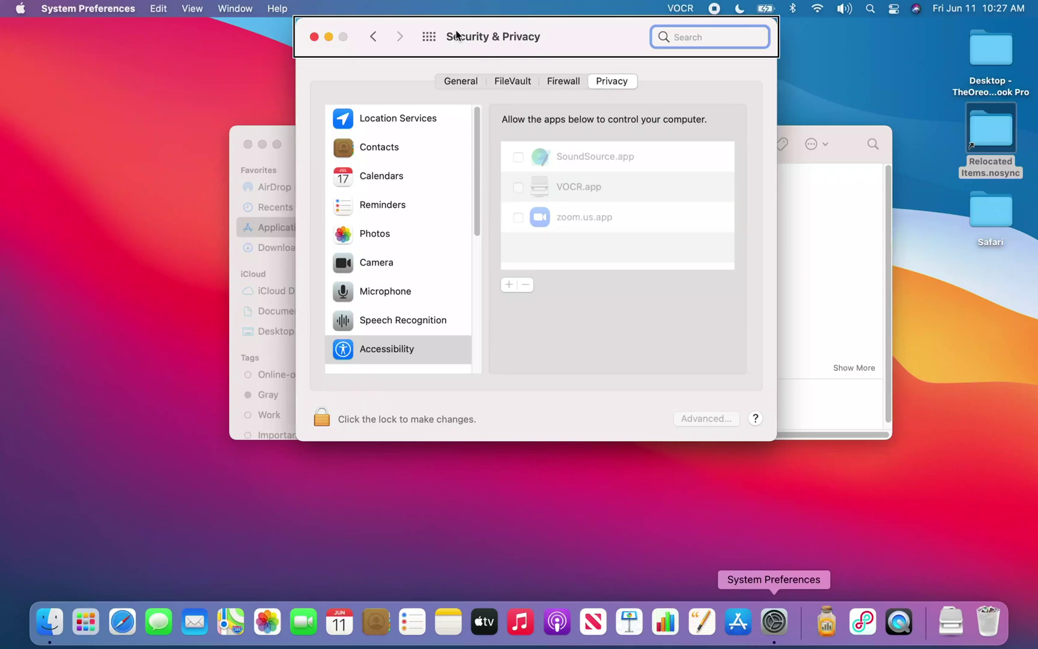
Unlock the Security & Privacy settings for changes
key(shift+Tab)
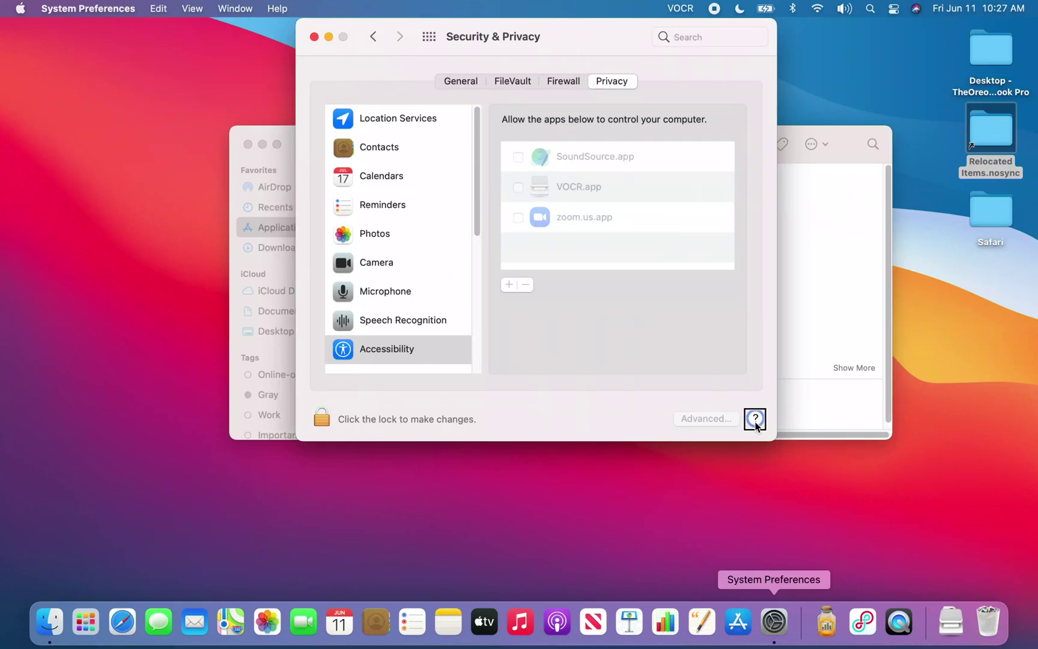
key(ctrl+alt+Left)
key(ctrl+alt+Left)
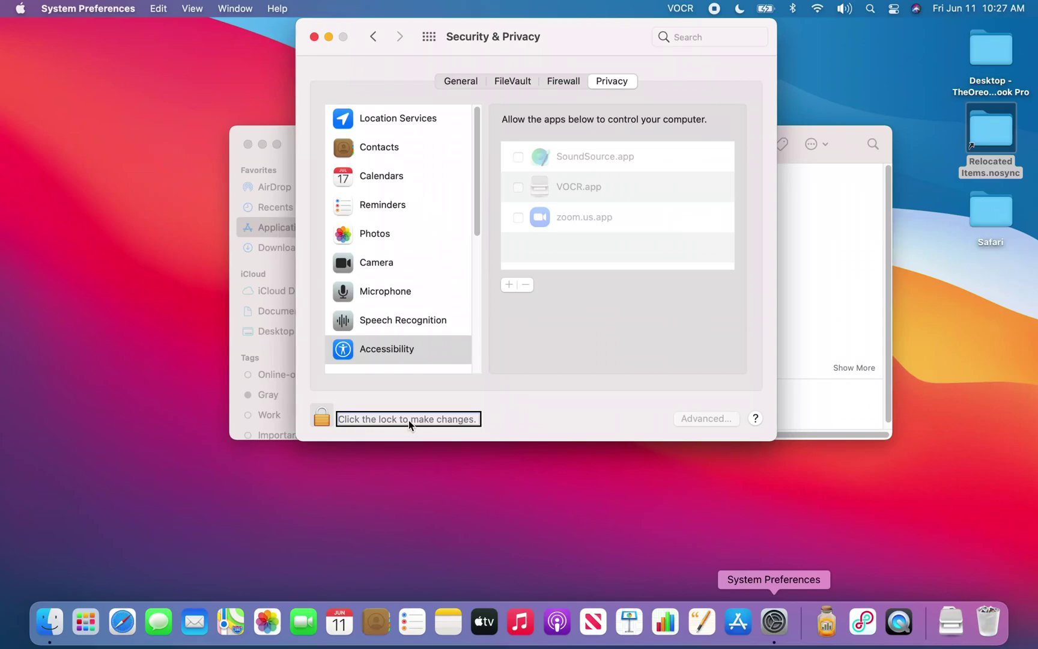
key(ctrl+alt+space)
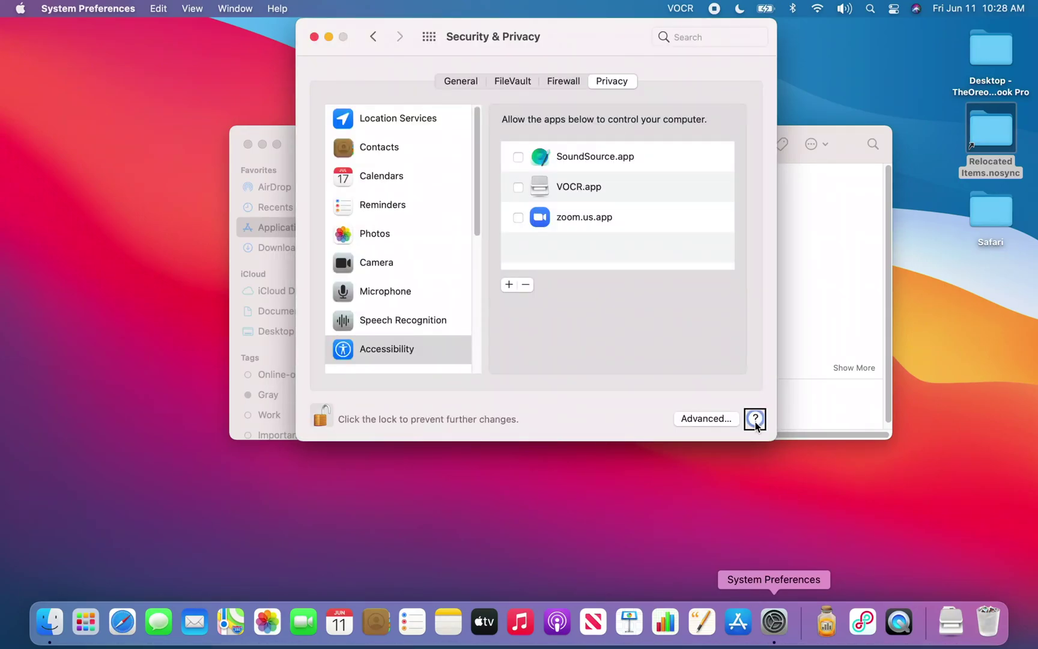
Allow VOCR.app to control the computer in the Accessibility privacy settings
key(ctrl+alt+Left)
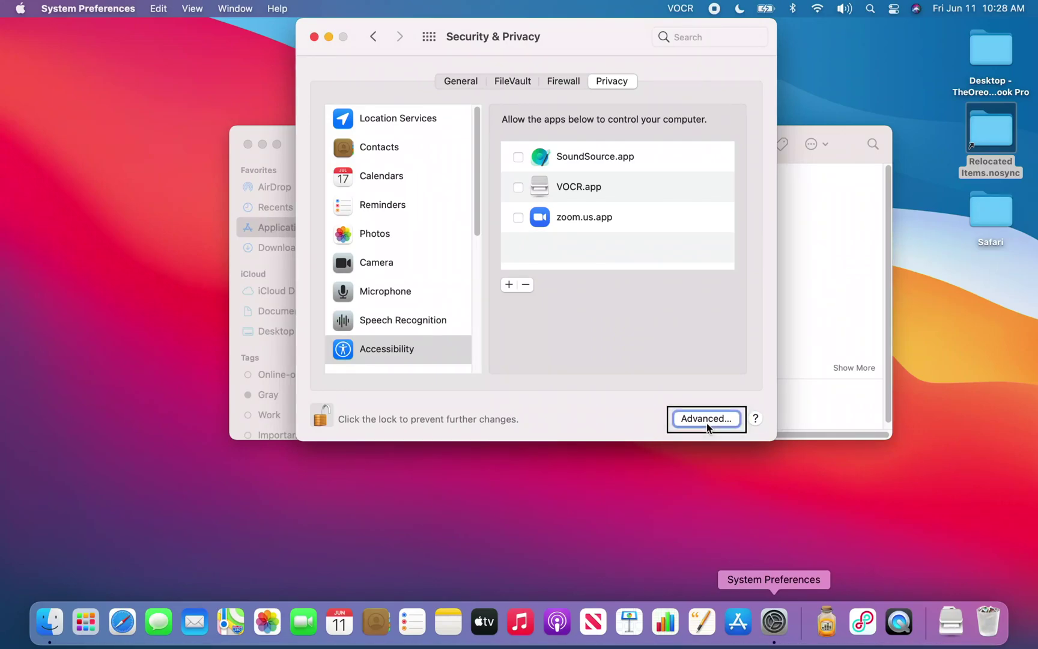
key(ctrl+alt+Left)
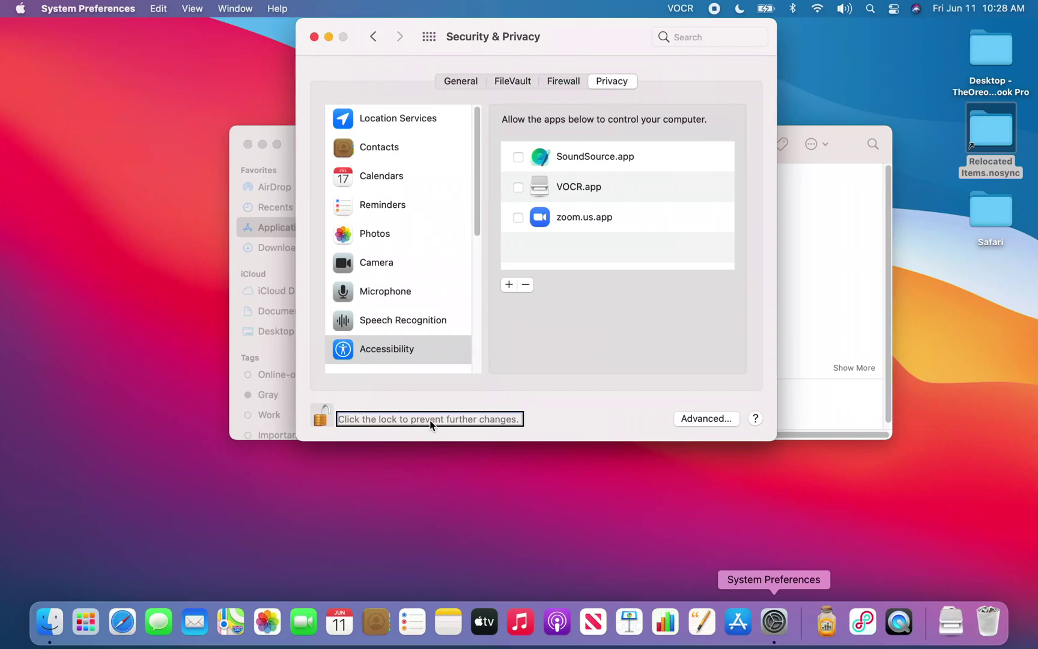
key(ctrl+alt+Left)
key(ctrl+alt+Left)
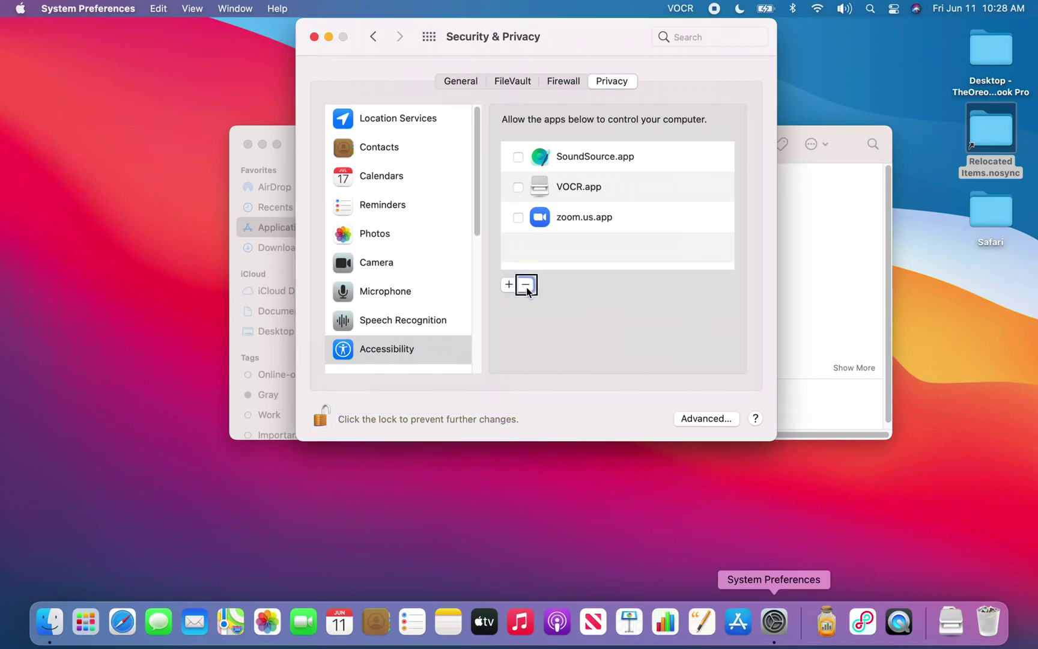
key(ctrl+alt+Left)
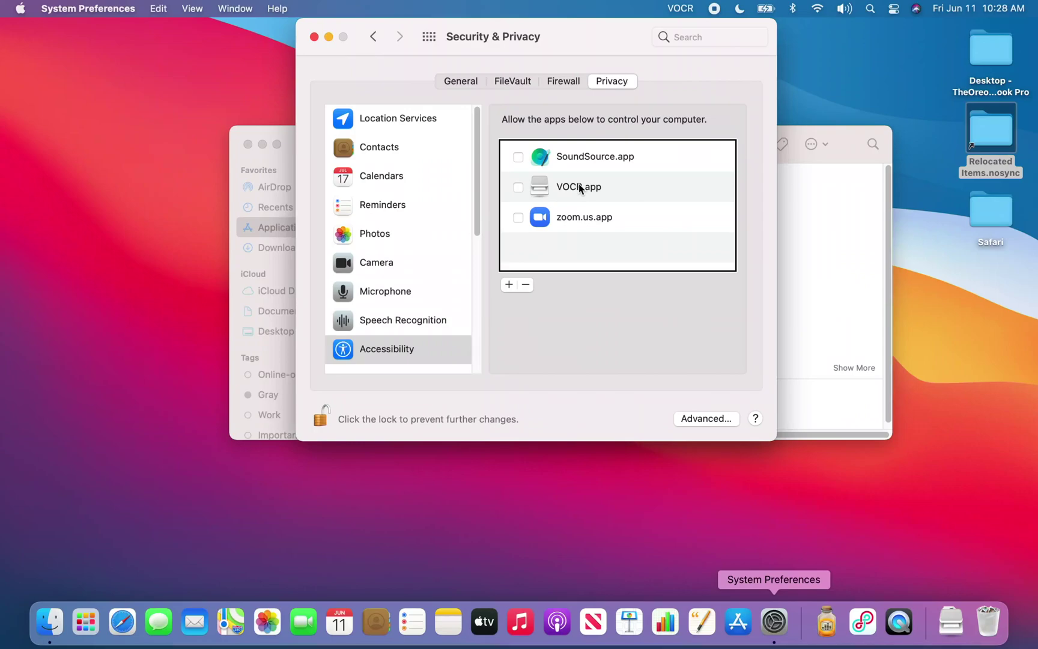
key(ctrl+alt+shift+Down)
key(Down)
key(Down)
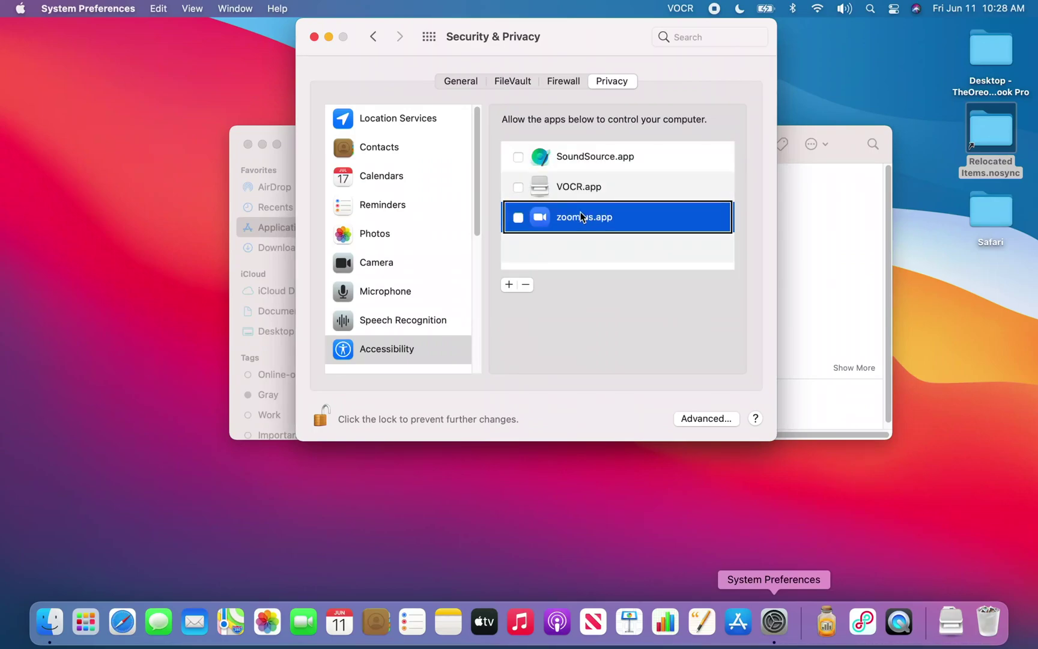
key(Up)
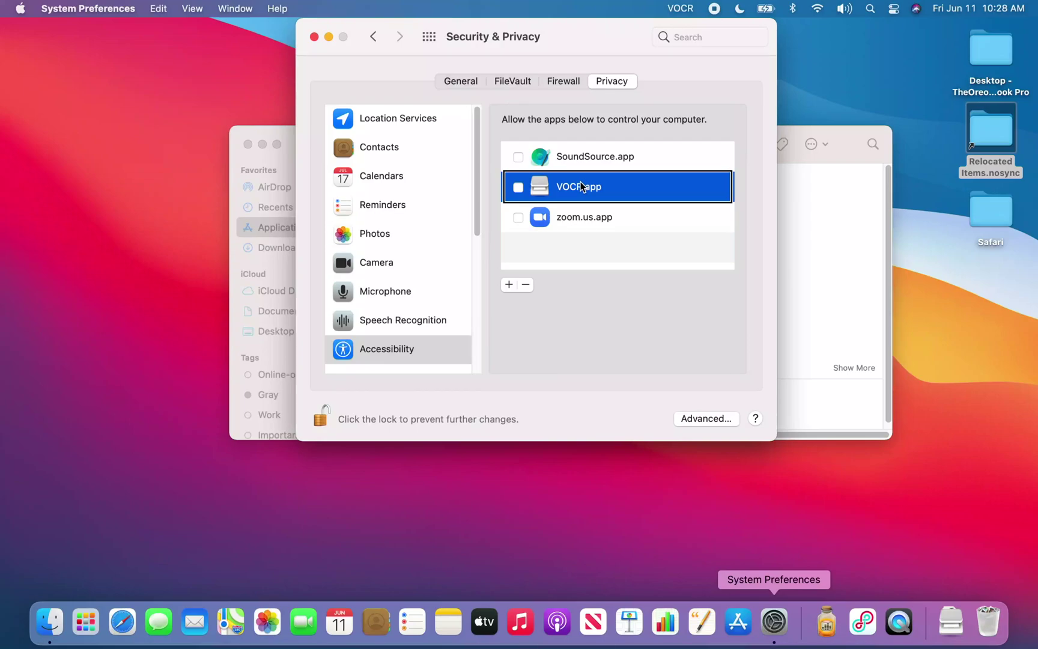
key(ctrl+alt+space)
key(ctrl+alt+shift+Up)
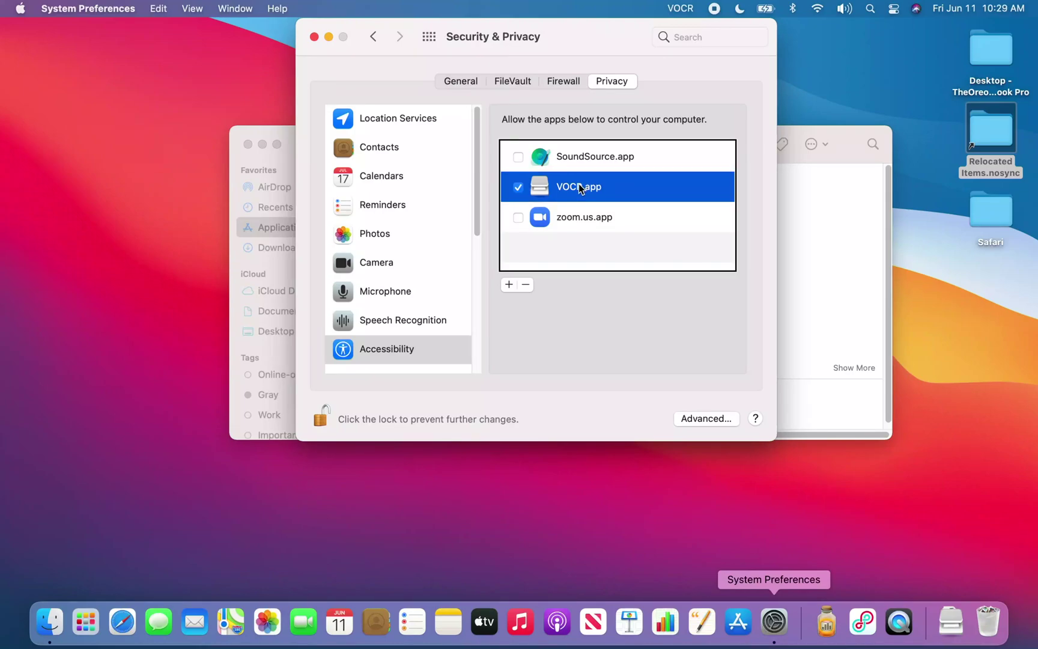
Switch to the Screen Recording privacy settings and go into the list of apps allowed to record the screen
key(ctrl+alt+Left)
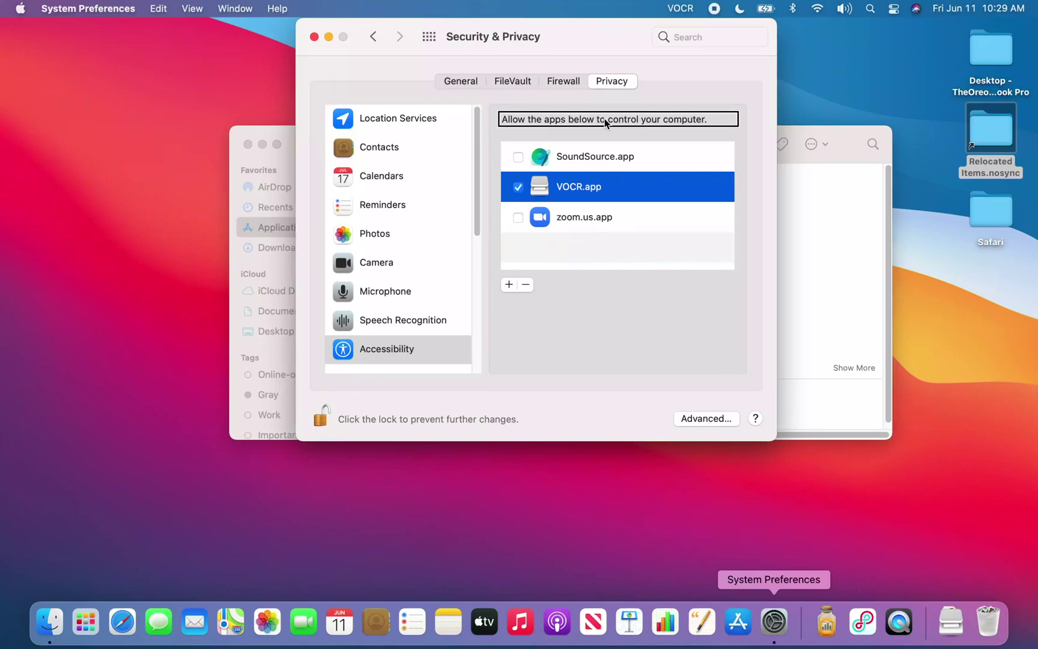
key(ctrl+alt+Left)
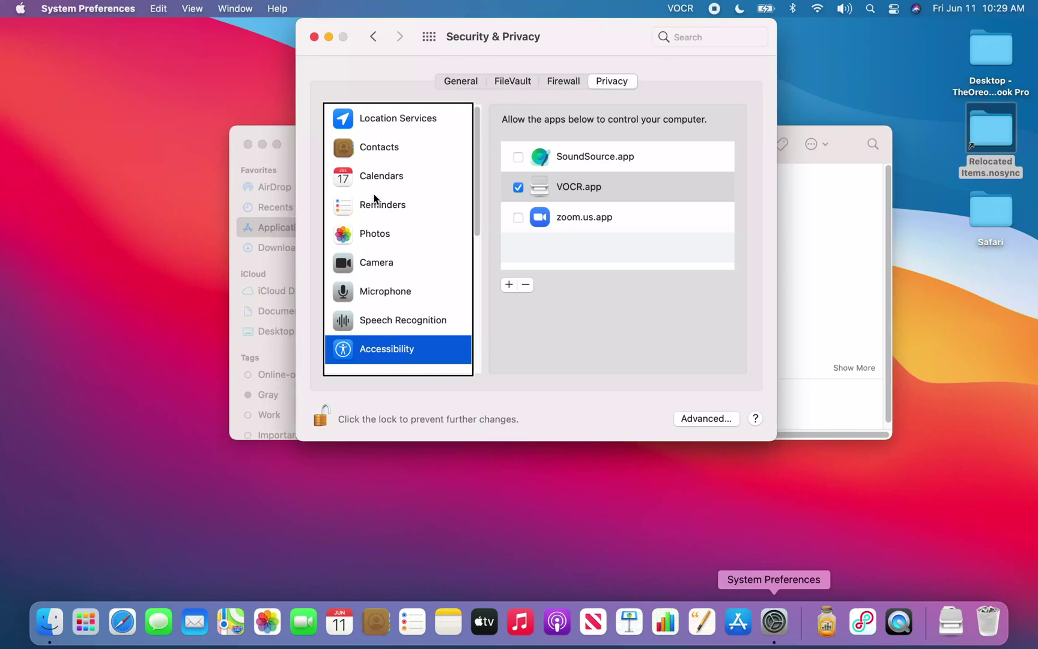
key(ctrl+alt+shift+Down)
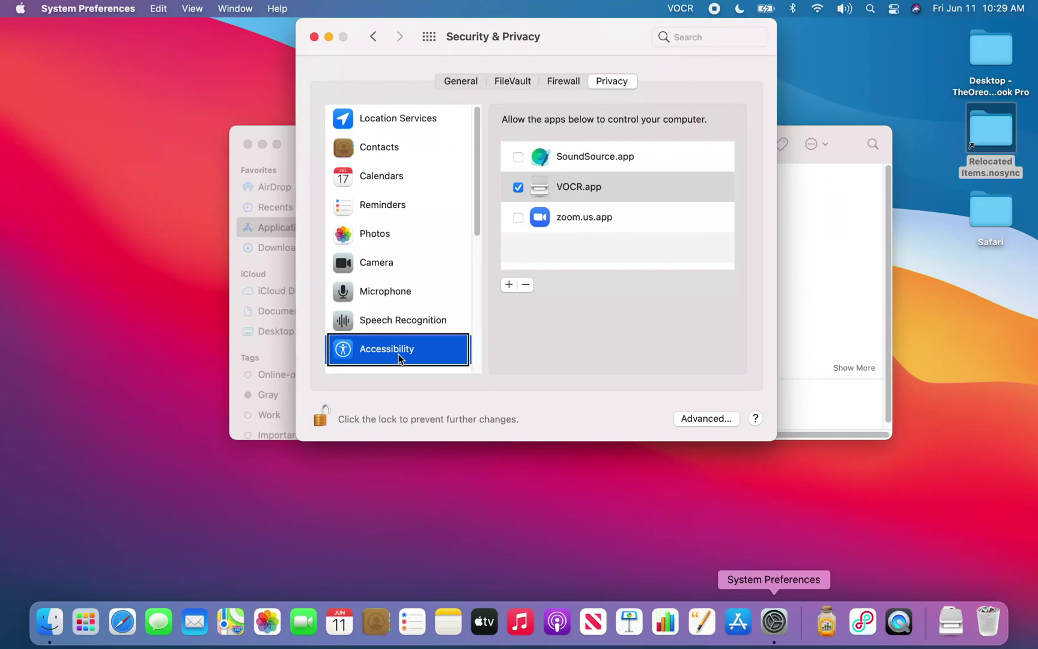
key(Down)
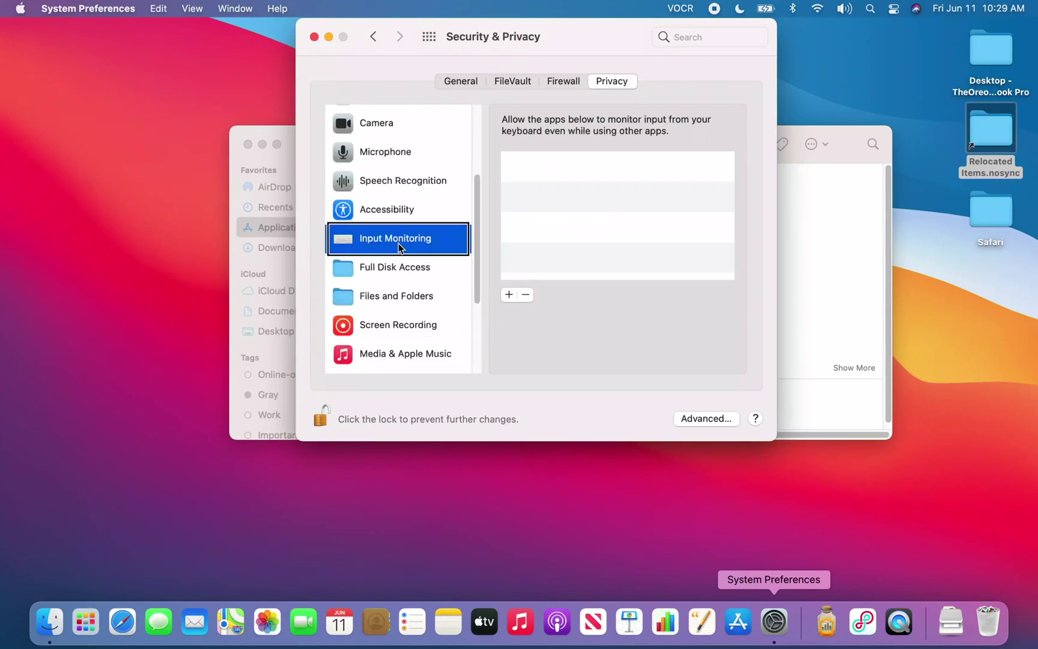
key(Down)
key(Down)
key(Down)
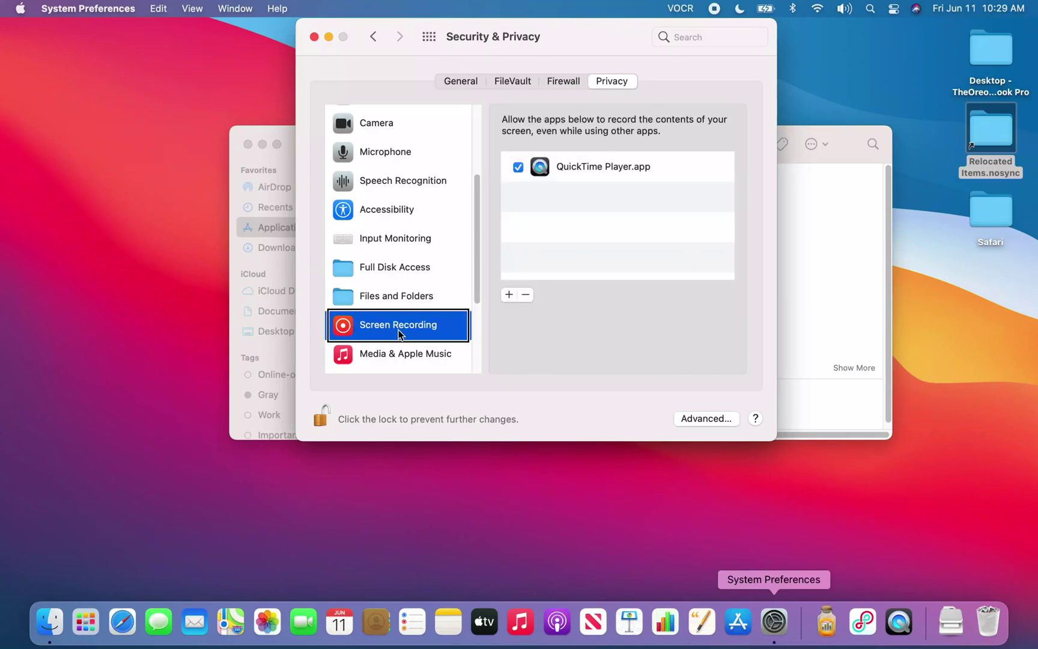
key(ctrl+alt+shift+Up)
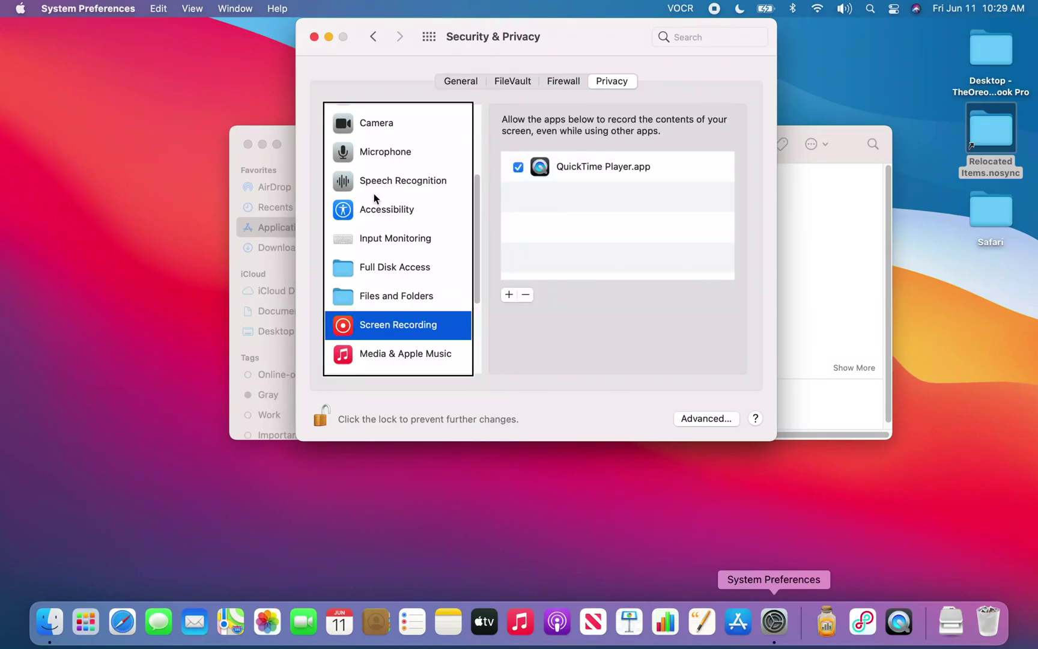
key(ctrl+alt+Right)
key(ctrl+alt+Right)
key(ctrl+alt+shift+Down)
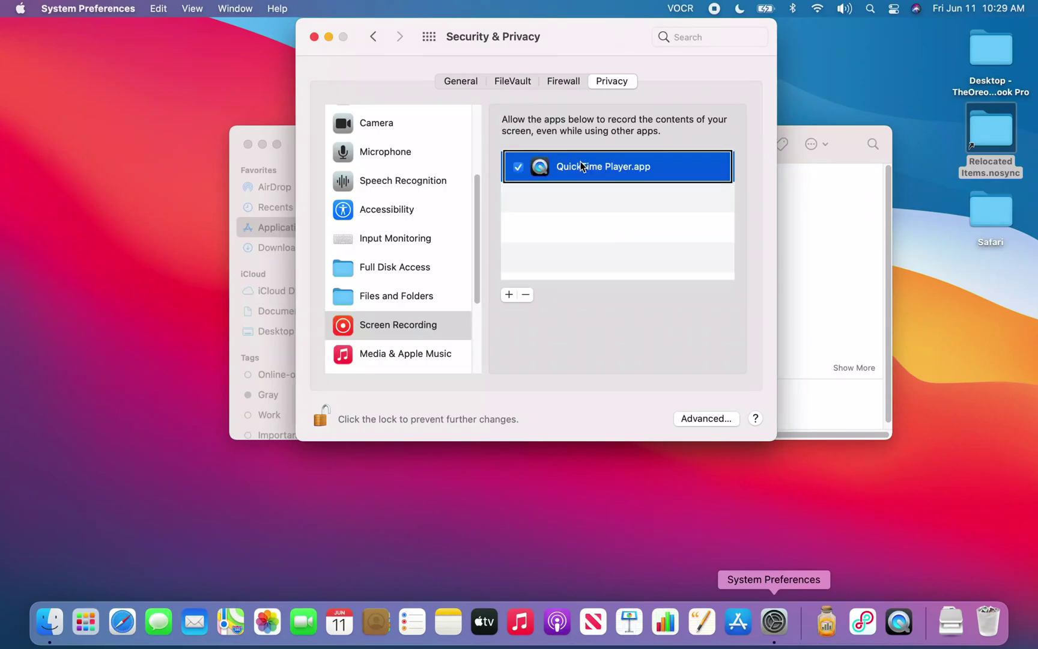
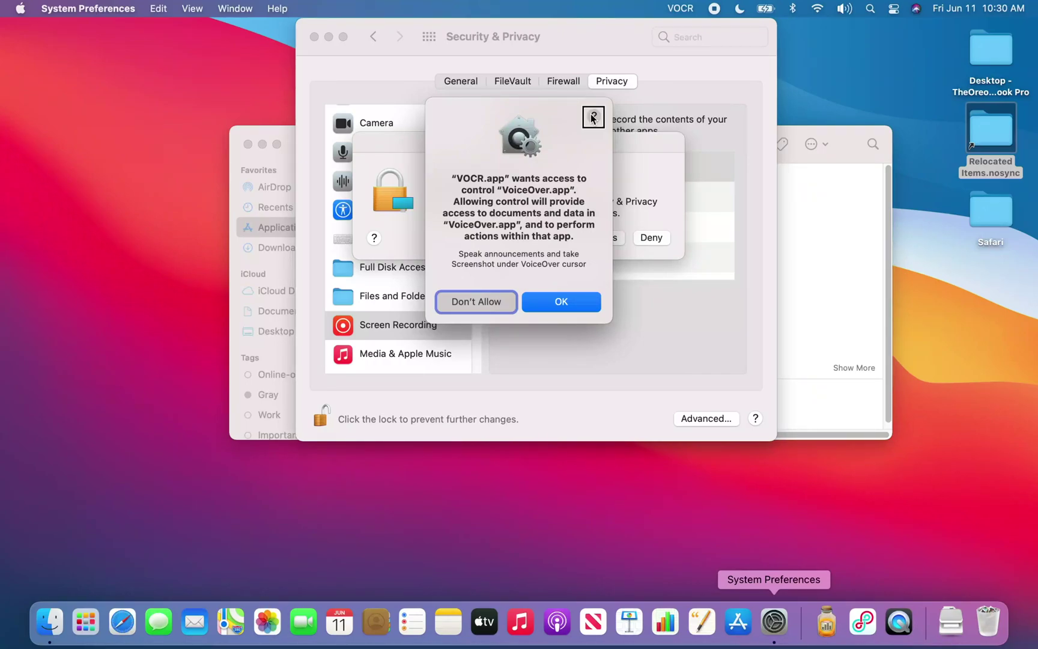
Read the VoiceOver control request and grant VOCR.app access to control VoiceOver.app
key(ctrl+alt+Right)
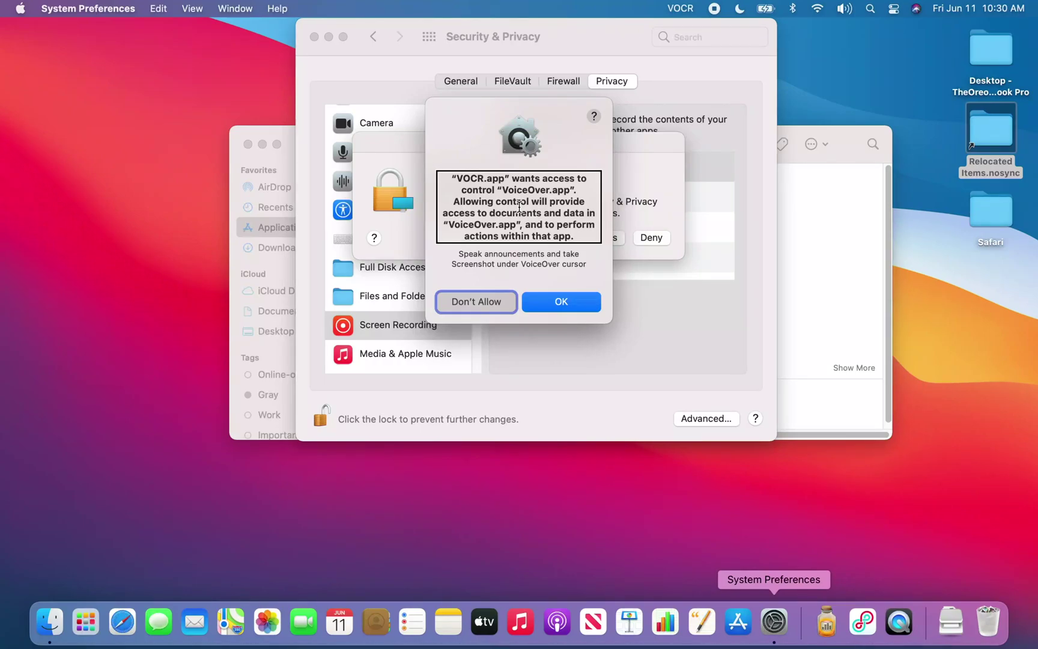
key(ctrl+alt+Right)
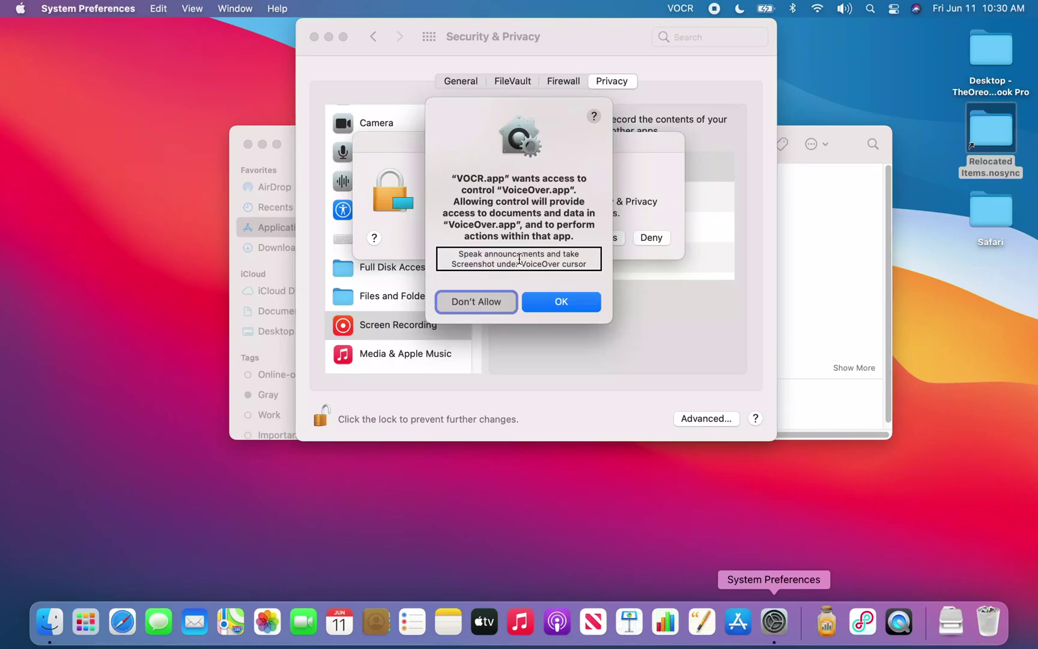
key(ctrl+alt+Right)
key(ctrl+alt+Right)
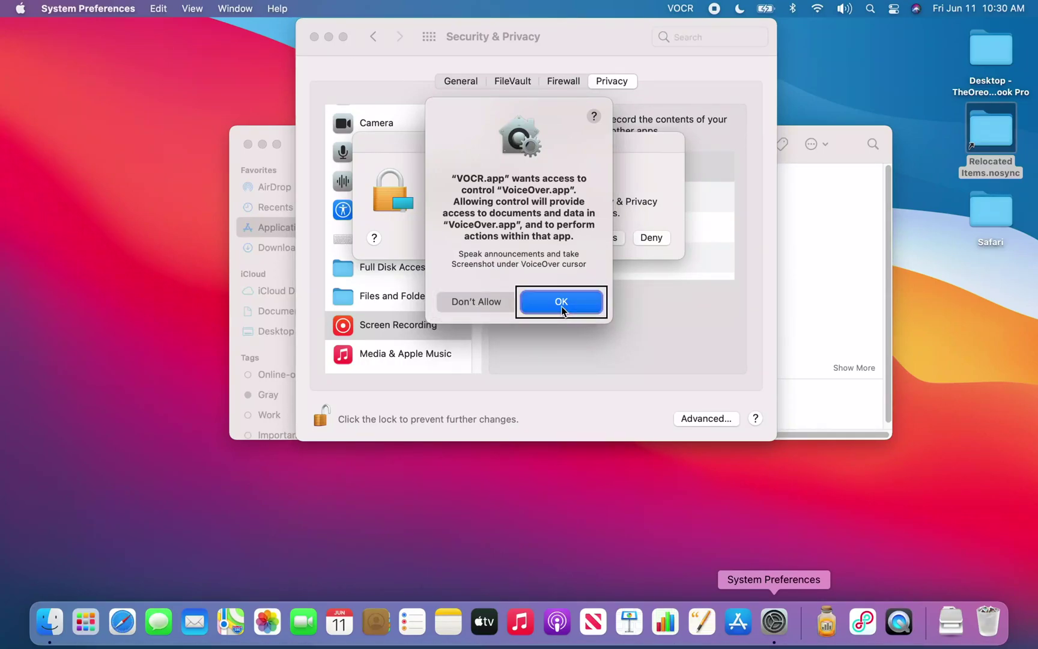
key(ctrl+alt+space)
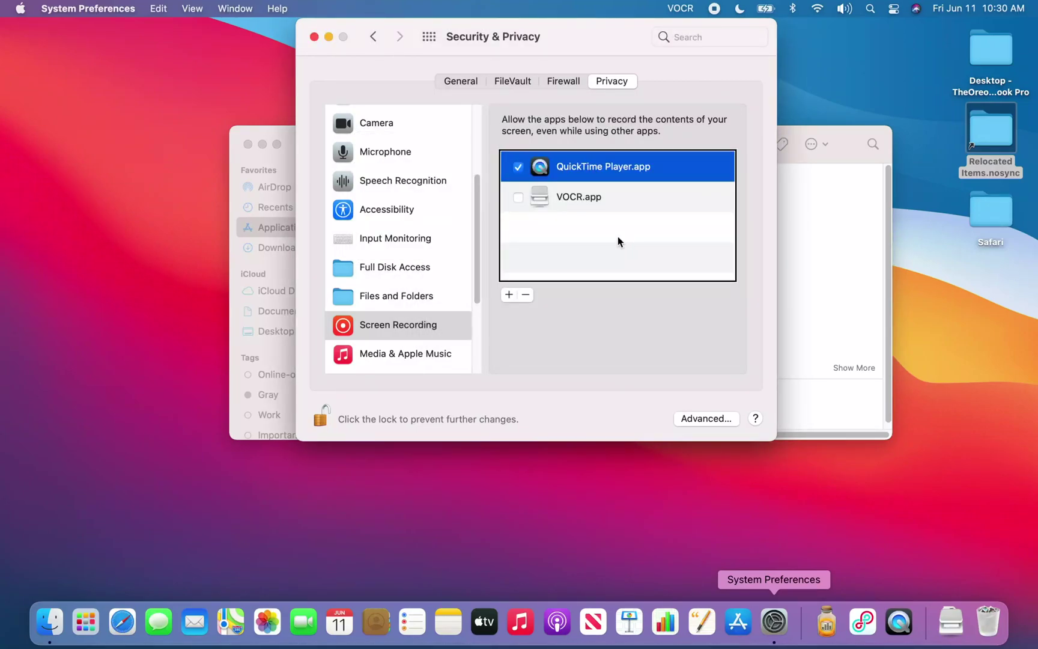
Allow VOCR.app to record the screen in the Screen Recording app list
key(ctrl+alt+shift+Down)
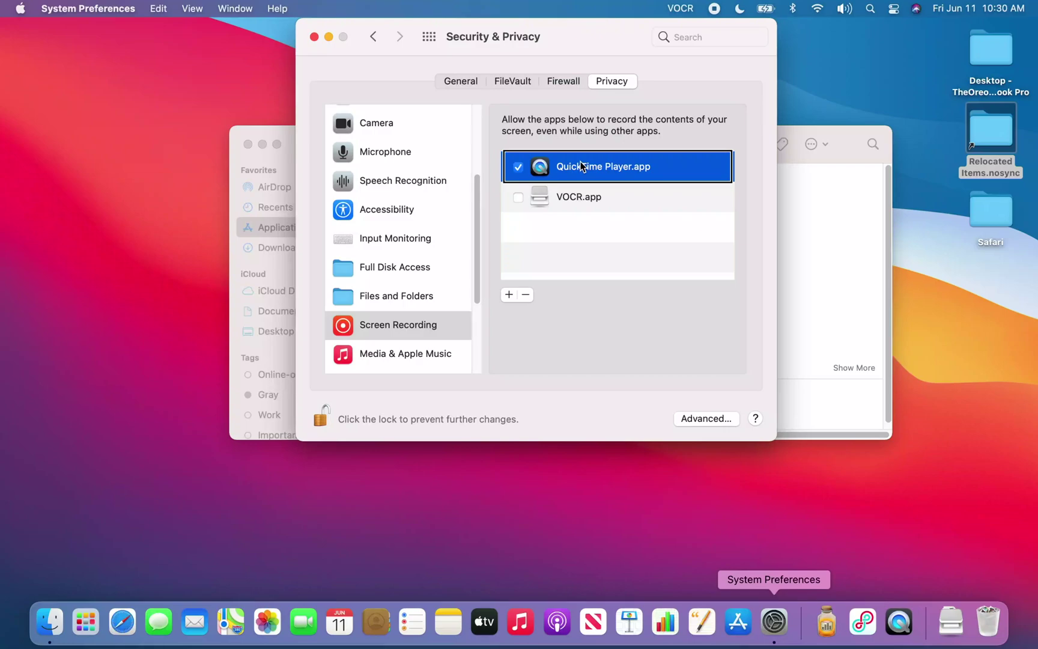
key(ctrl+alt+Right)
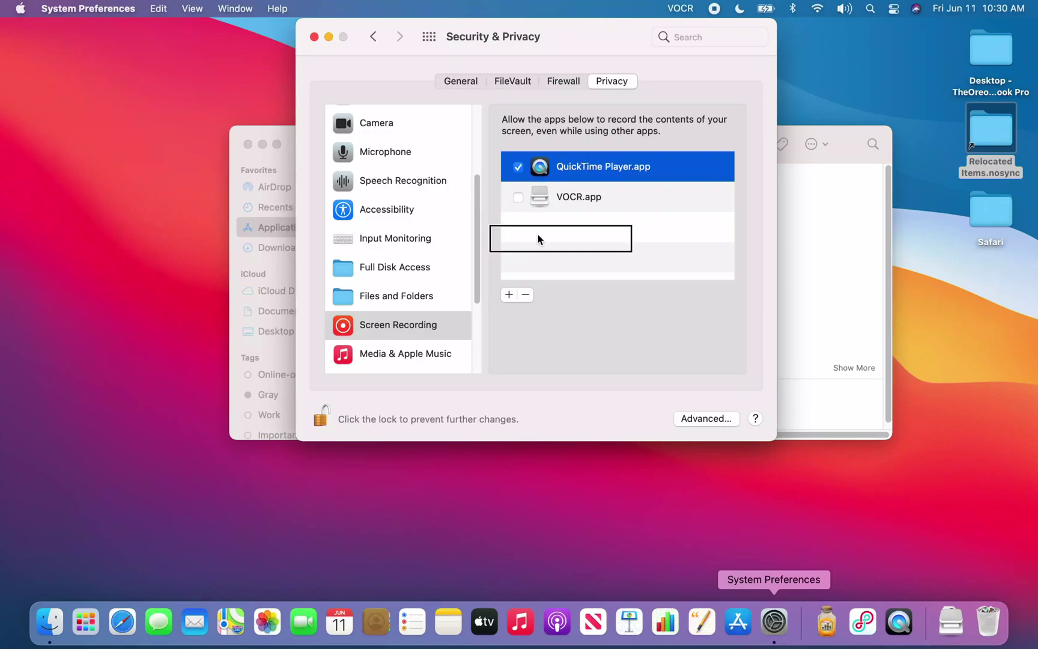
key(ctrl+alt+Left)
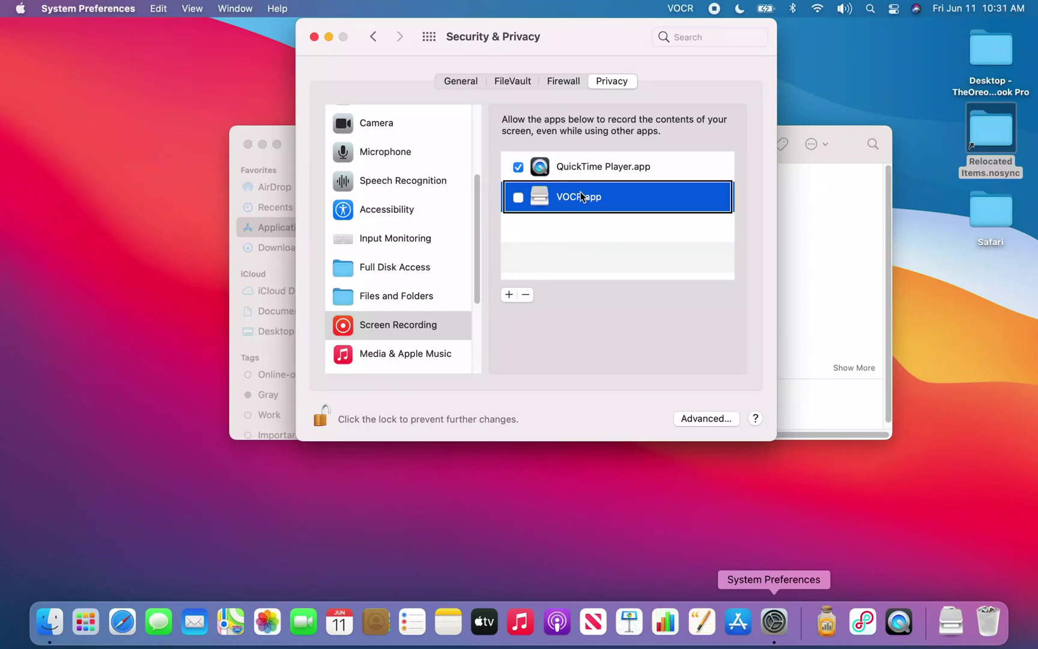
key(ctrl+alt+Up)
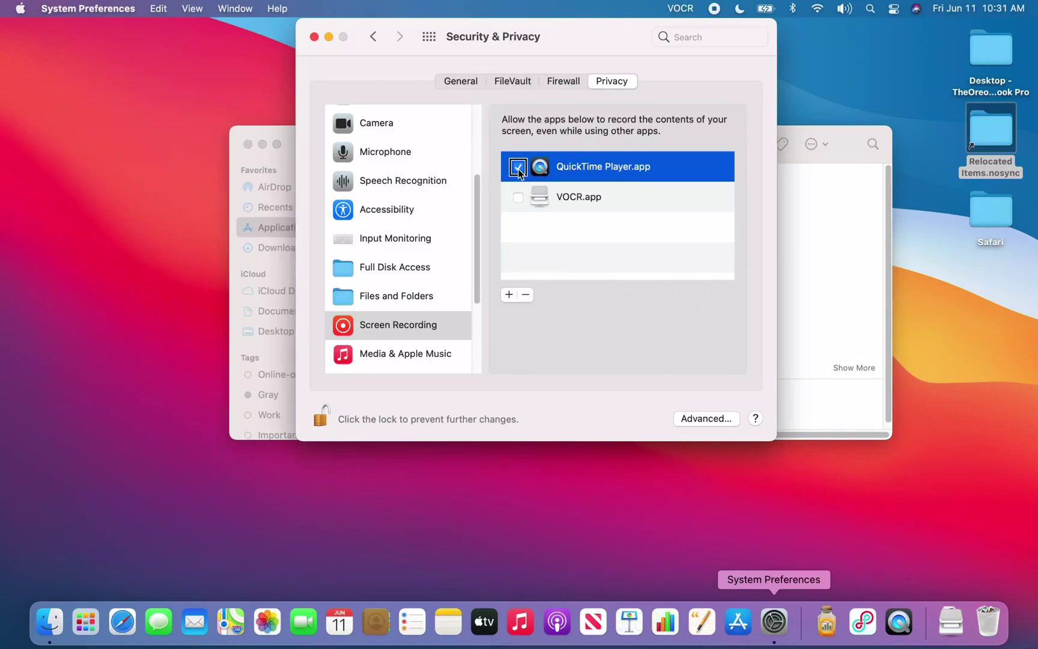
key(ctrl+alt+Down)
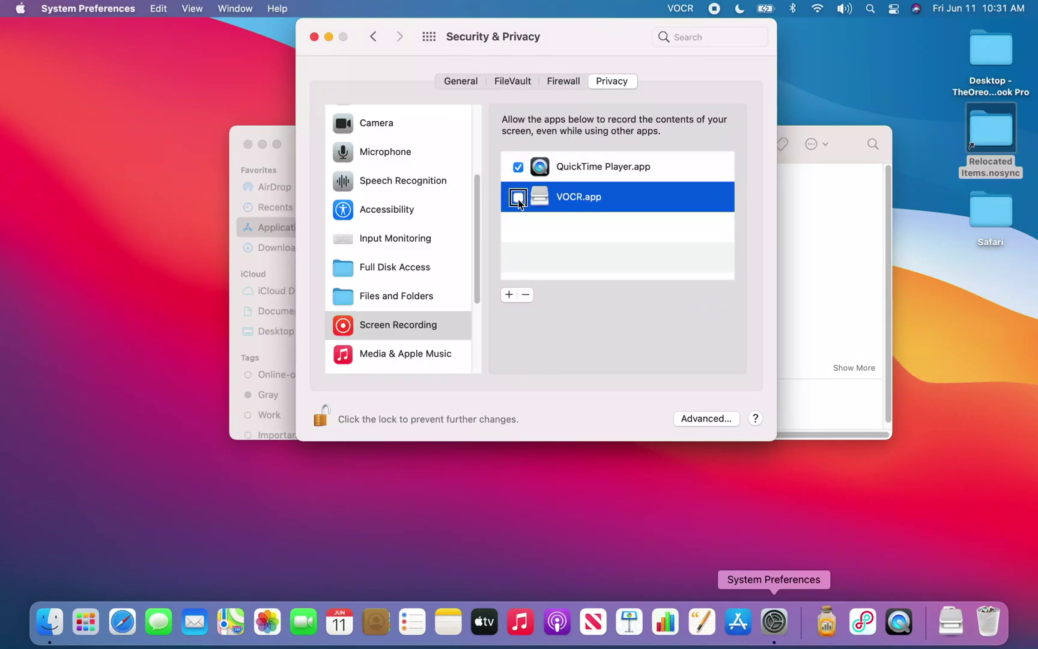
key(ctrl+alt+Right)
key(ctrl+alt+Left)
key(ctrl+alt+space)
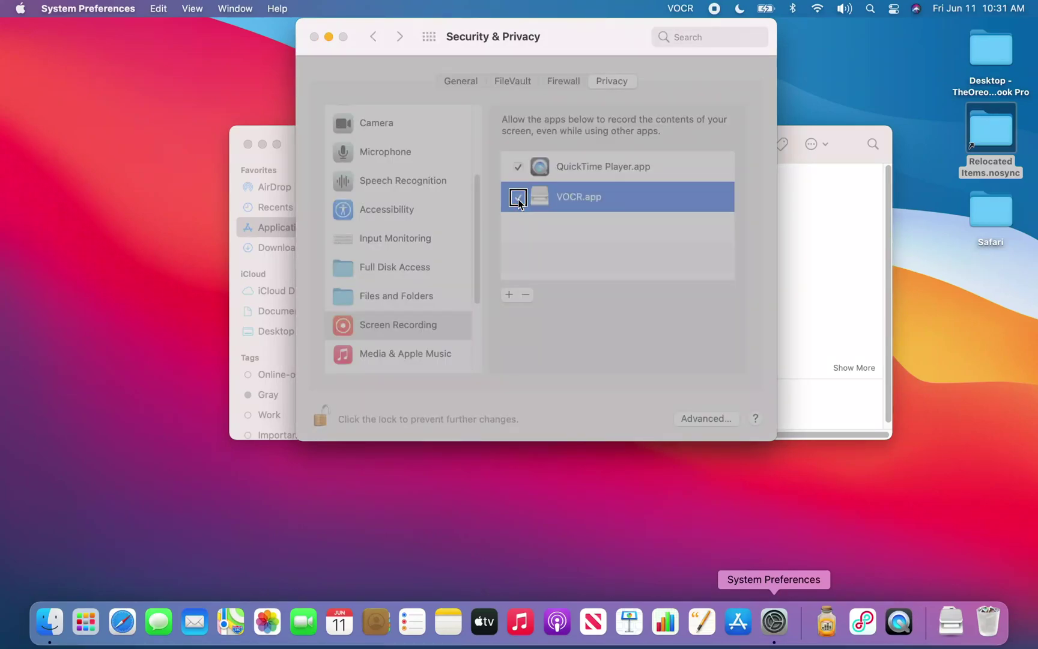
Quit and reopen VOCR.app so the screen recording permission takes effect
key(ctrl+alt+Right)
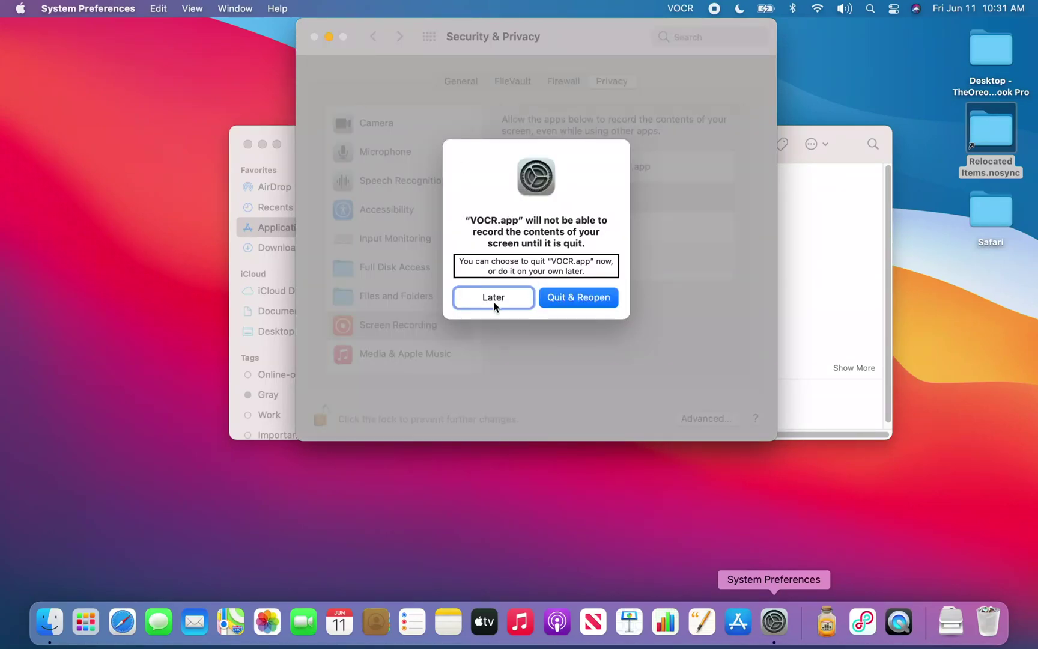
key(ctrl+alt+Right)
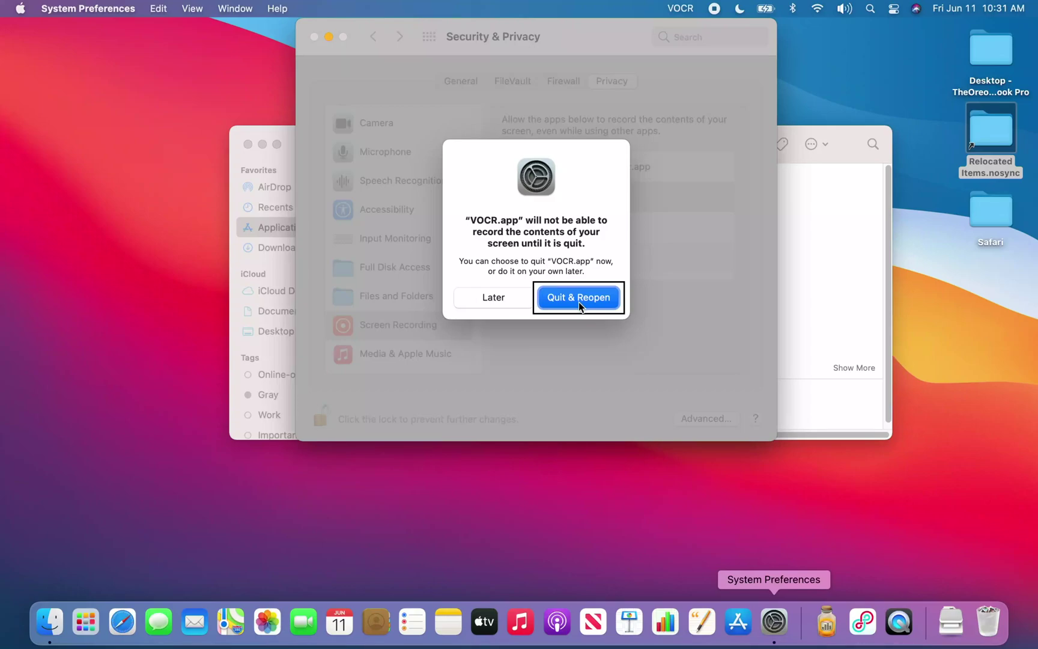
key(ctrl+alt+space)
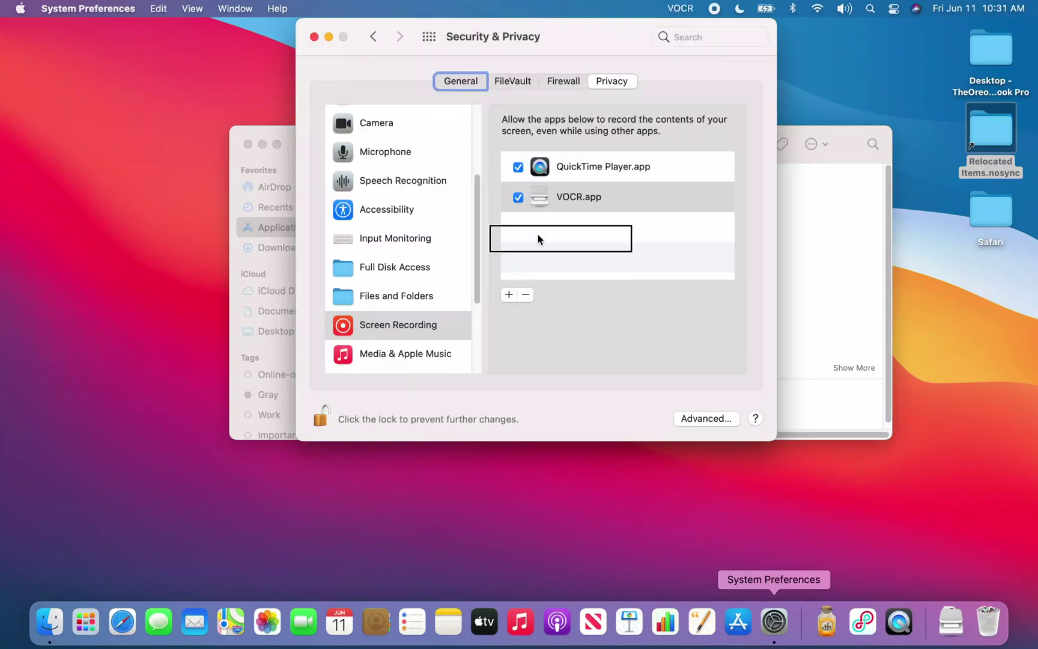
Bring forward VOCR.app's pending screen recording request from the list of system dialogs
key(ctrl+alt+Right)
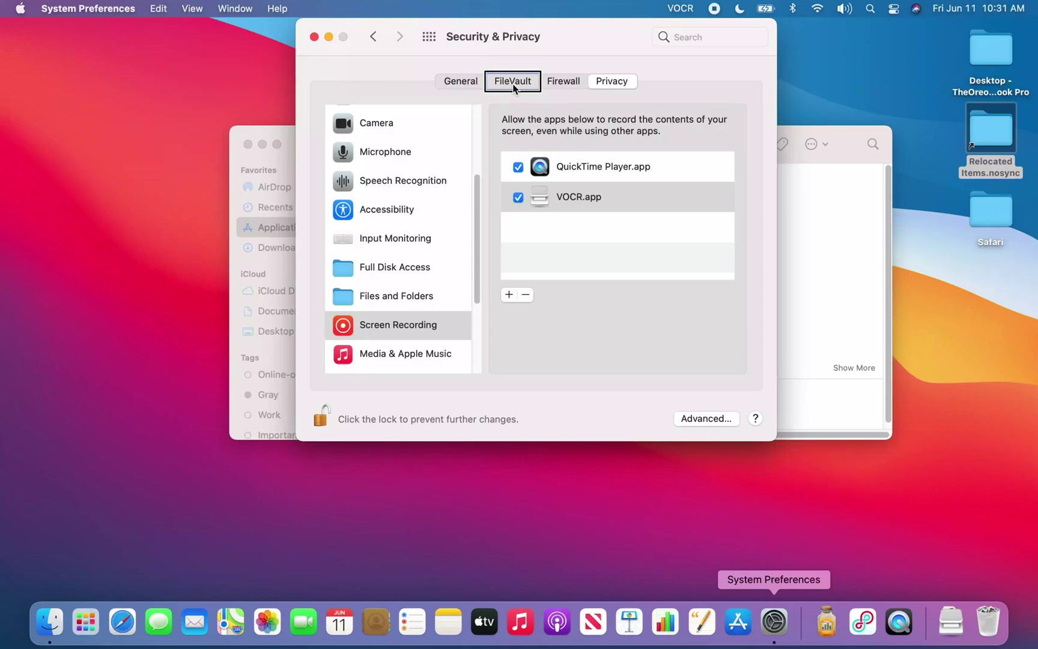
key(ctrl+alt+F1)
key(ctrl+alt+F1)
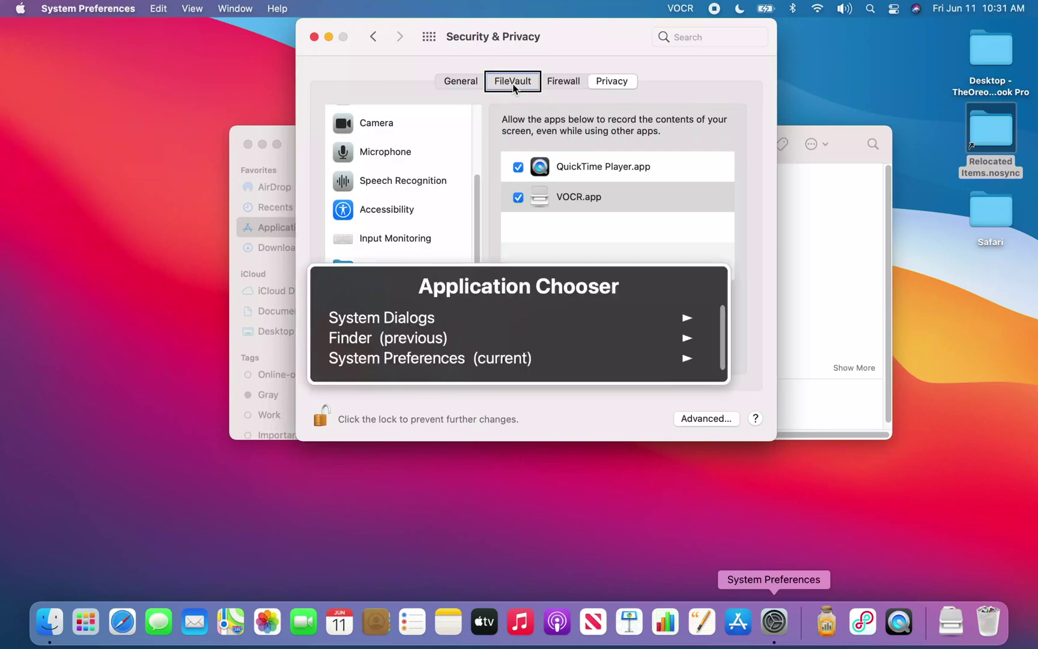
key(Down)
key(Right)
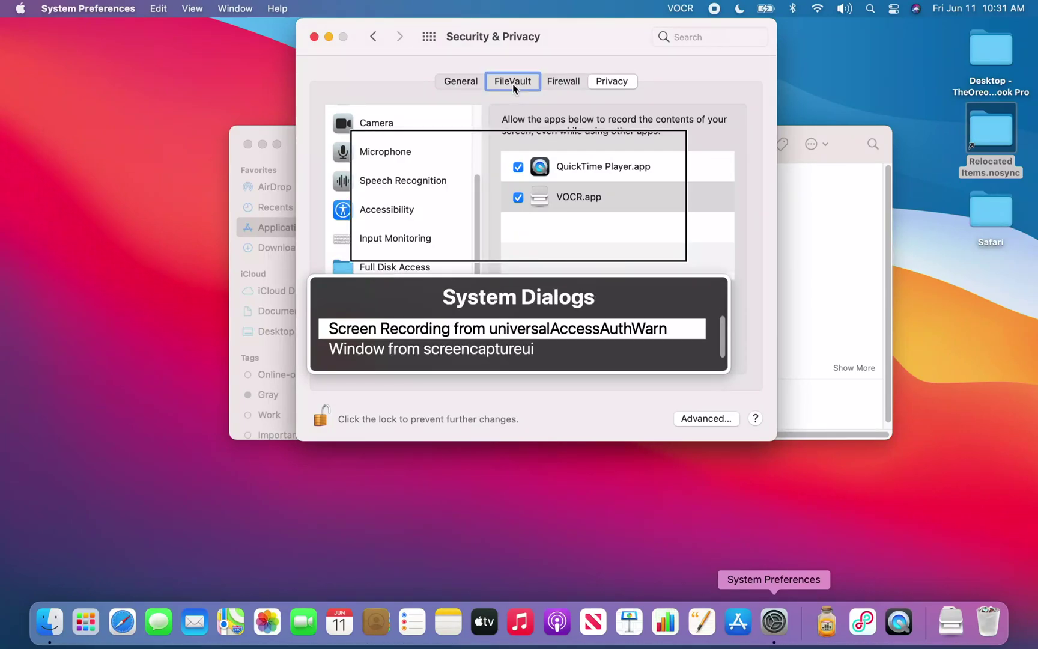
key(Return)
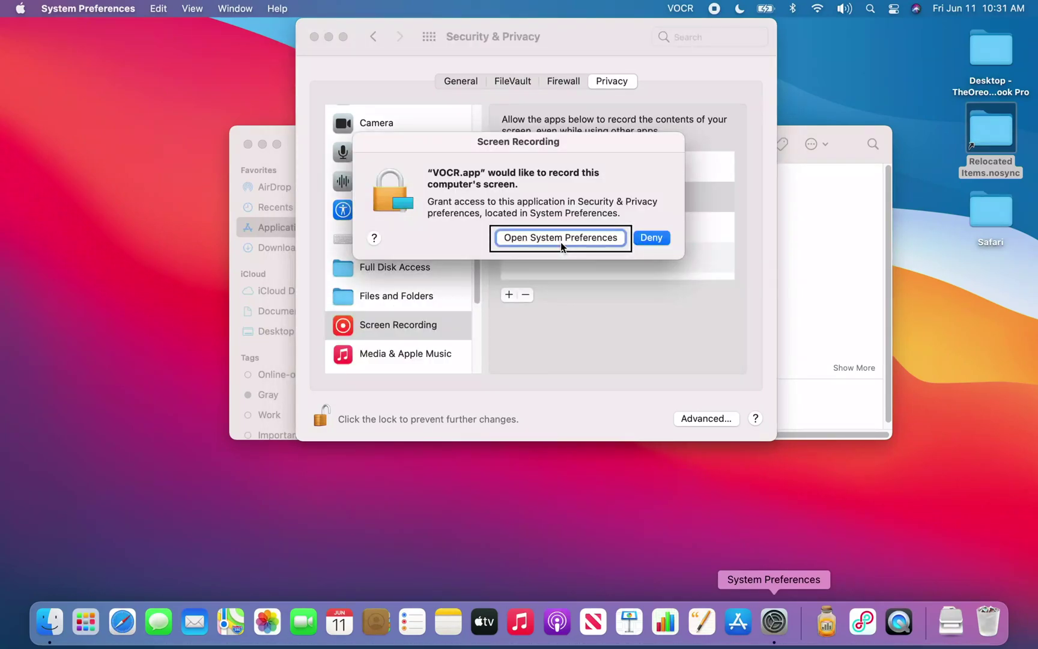
Review the choices in the screen recording request and answer it by opening System Preferences
key(ctrl+alt+Right)
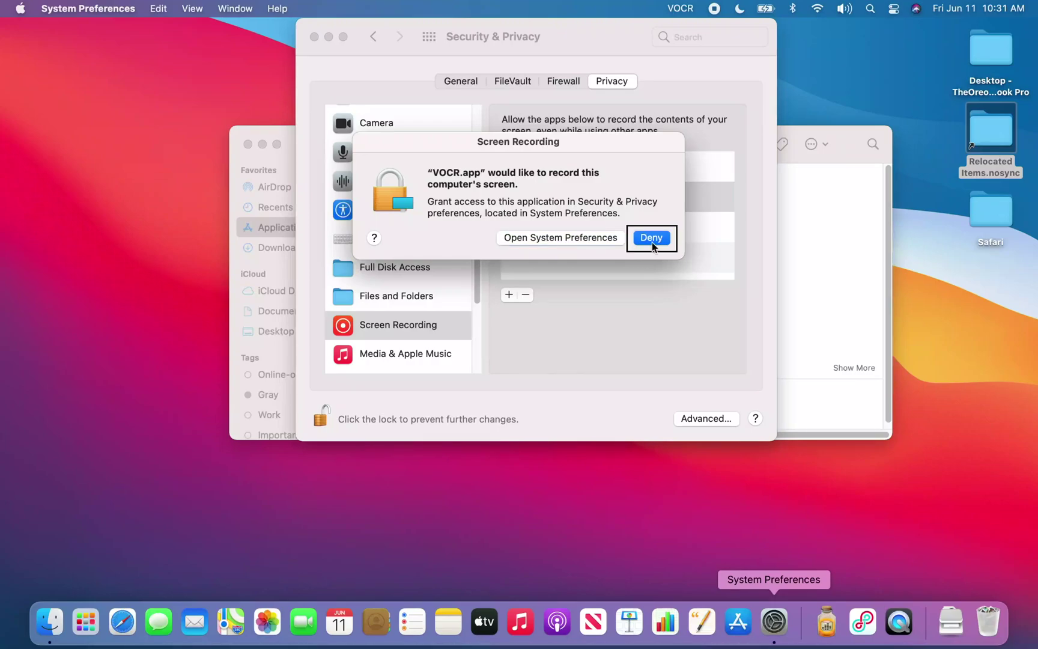
key(ctrl+alt+Left)
key(ctrl+alt+Left)
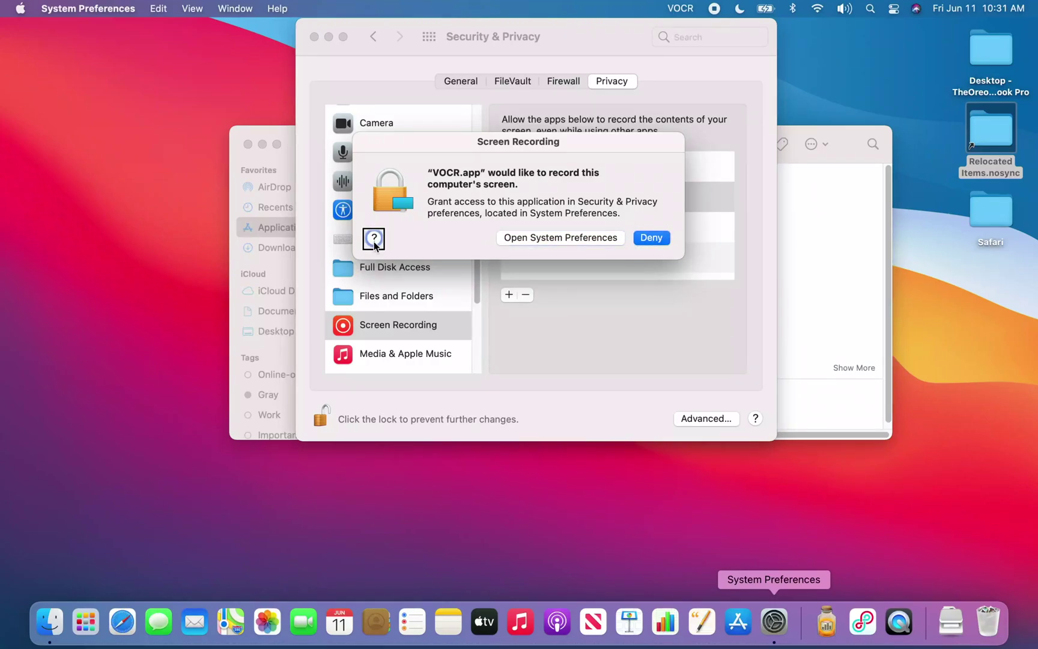
key(ctrl+alt+Right)
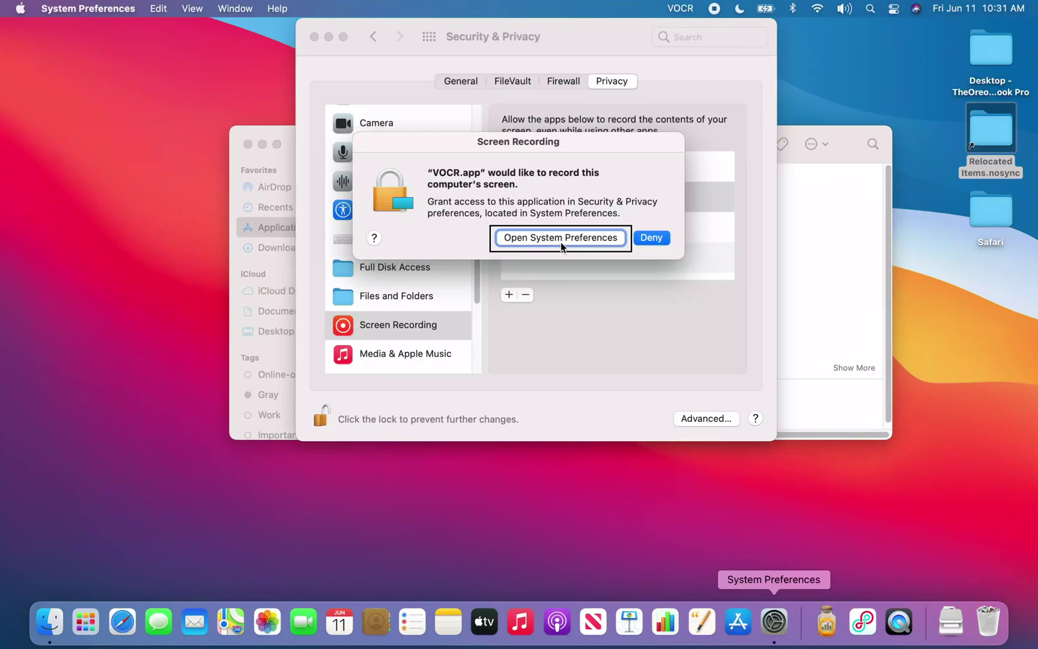
key(ctrl+alt+space)
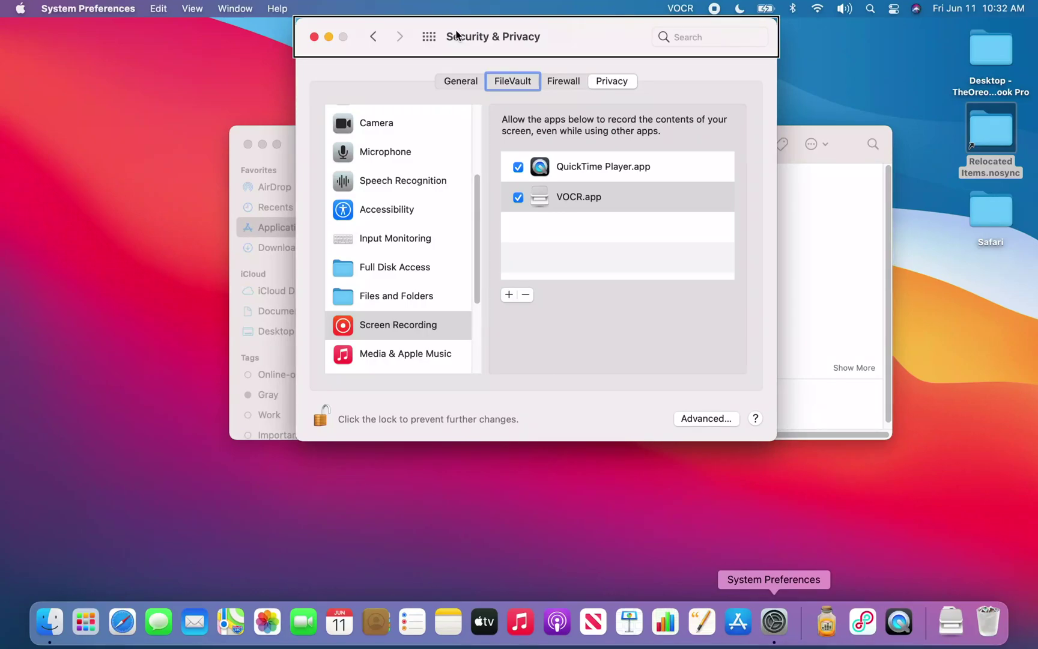
key(Left)
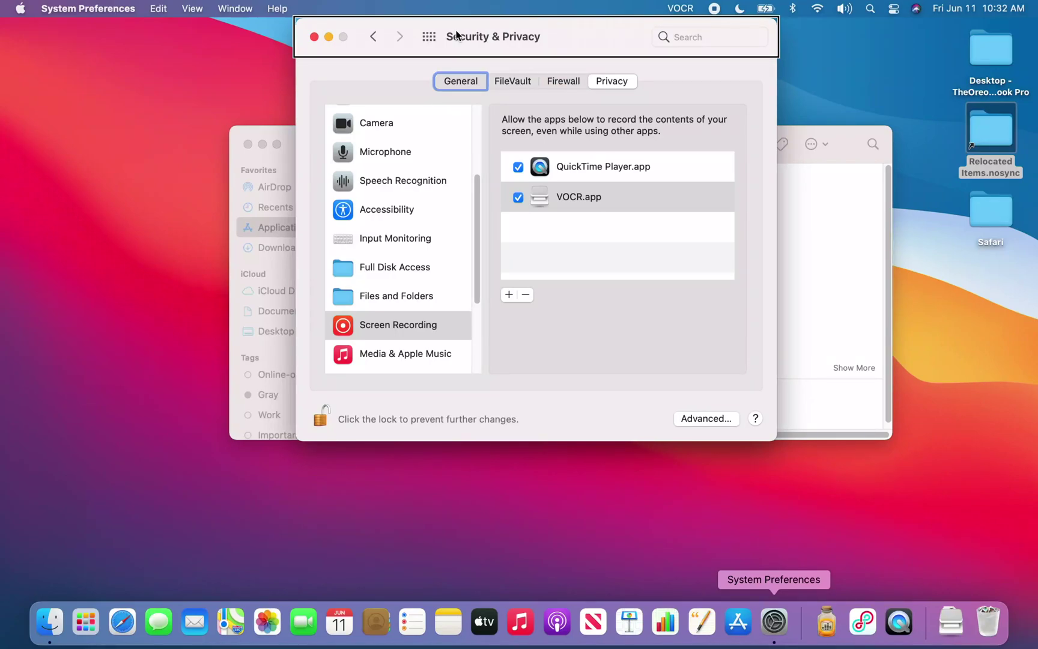
Quit VOCR and relaunch VOCR.app from the Applications folder in Finder
click(681, 8)
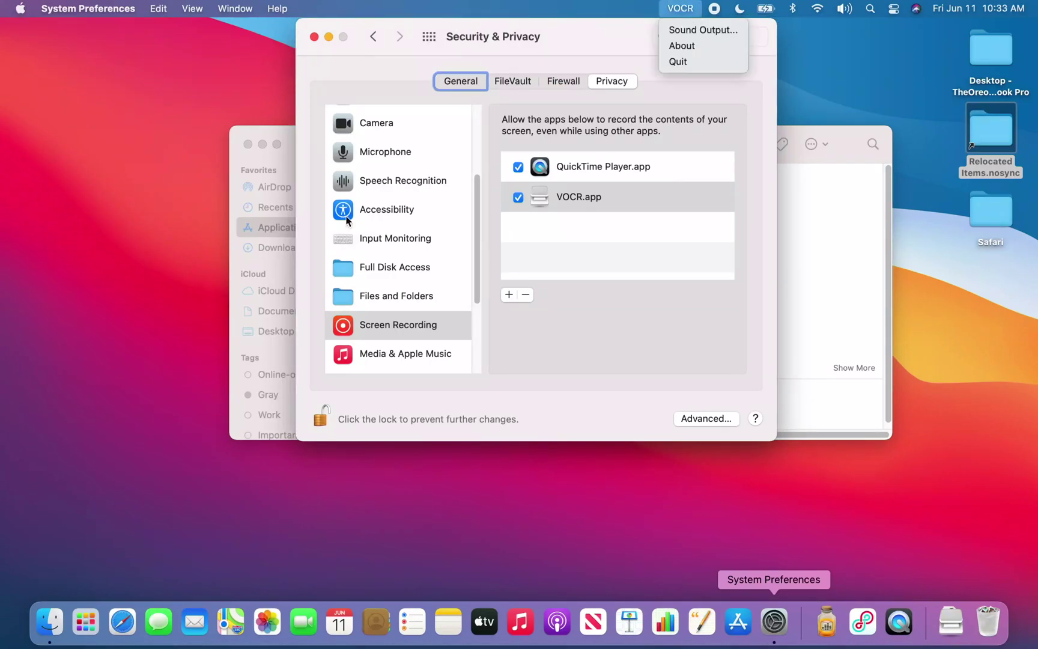
click(703, 64)
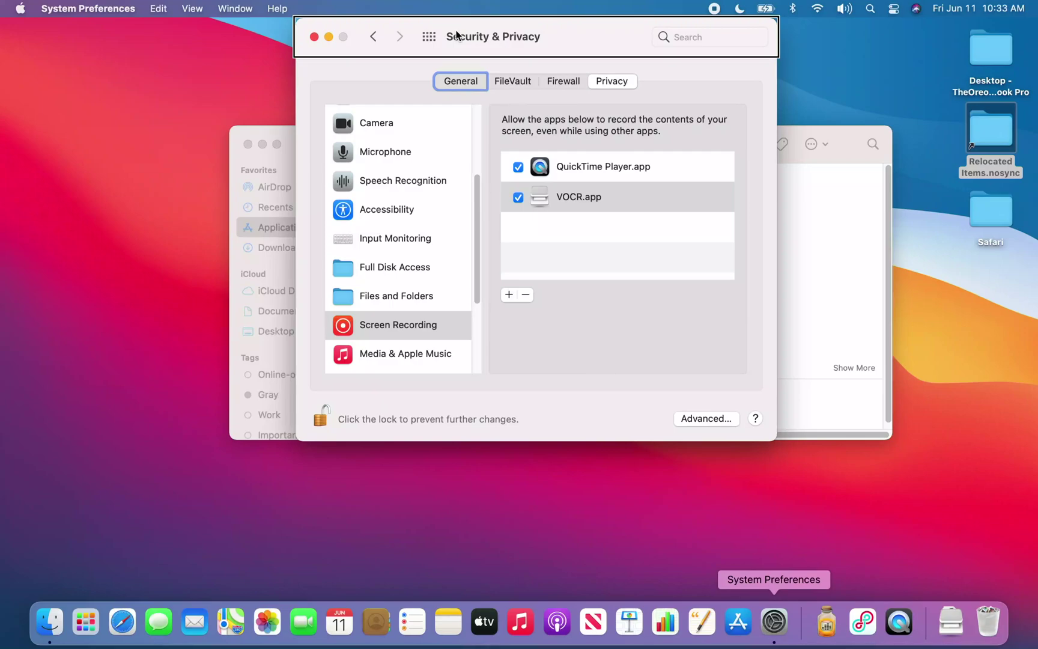
key(super+Tab)
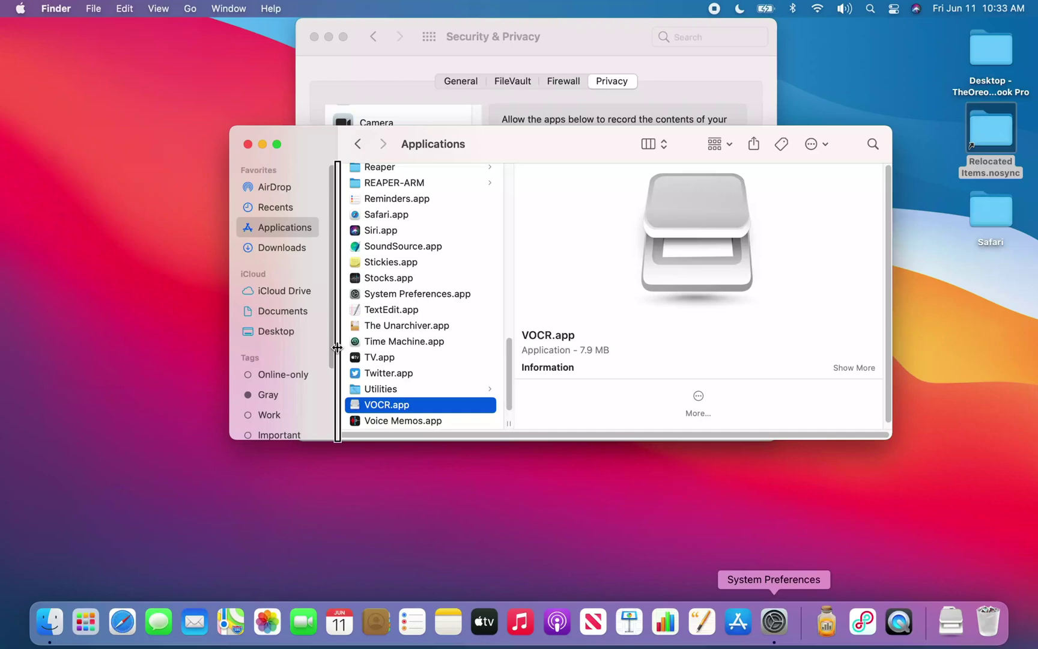
click(419, 391)
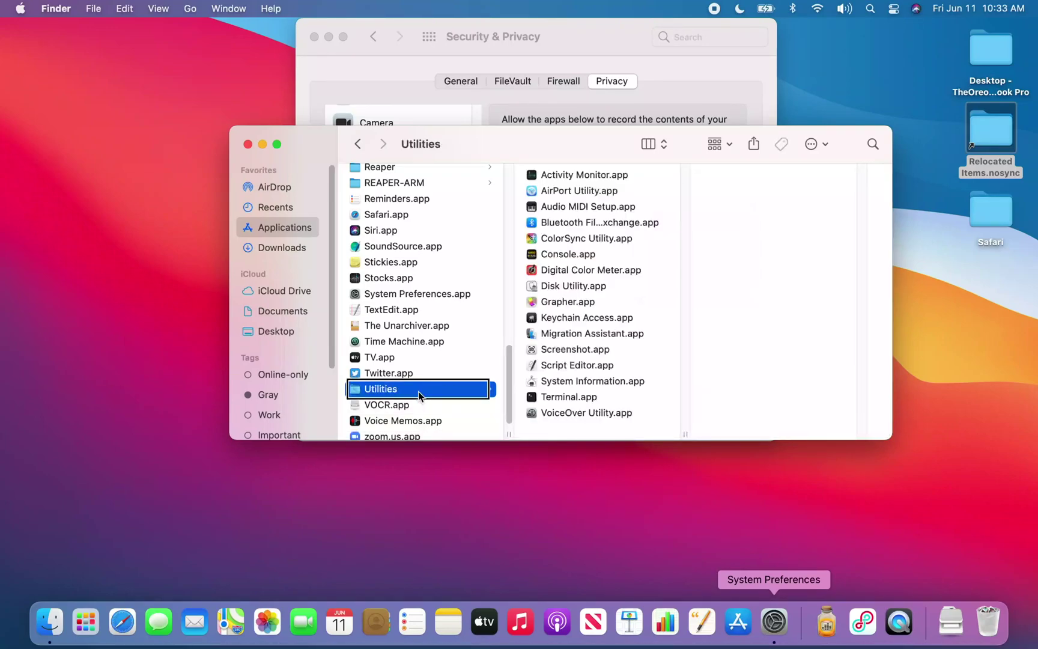
click(417, 406)
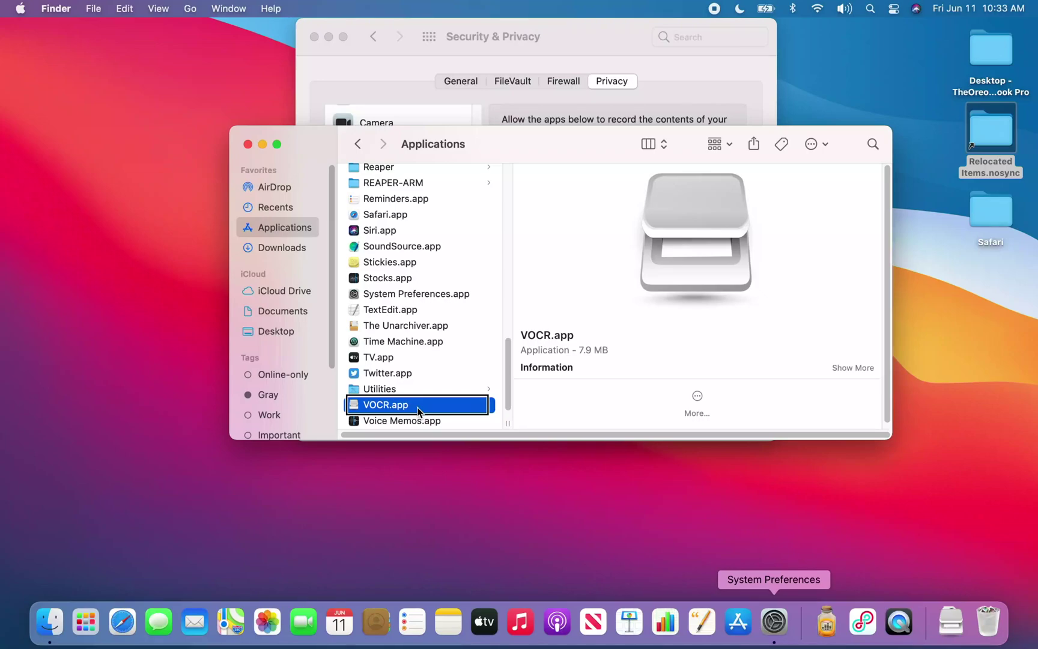
double_click(419, 412)
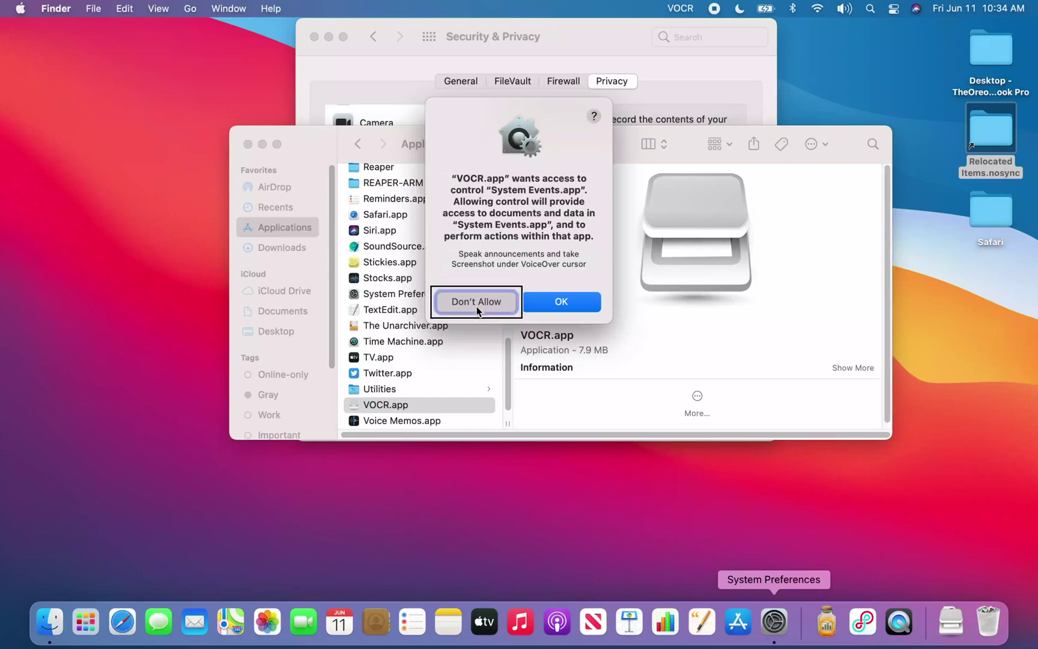
Grant VOCR.app access to control System Events.app and accept the notice about VoiceOver AppleScript support
click(561, 302)
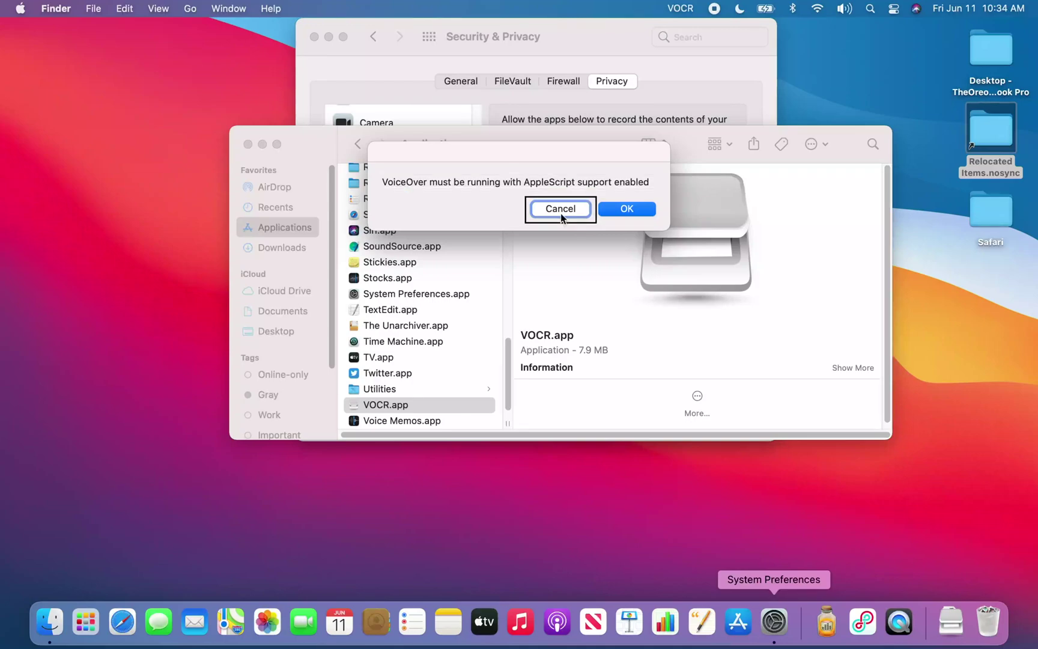
click(627, 210)
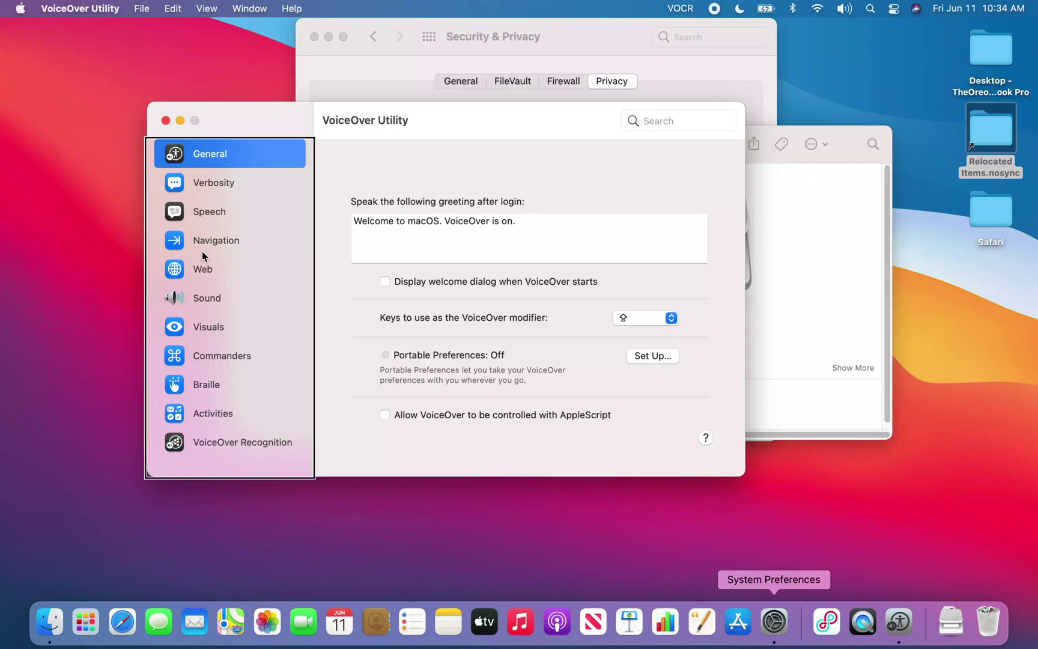
Choose to allow VoiceOver to be controlled with AppleScript in VoiceOver Utility's General settings
key(shift+Tab)
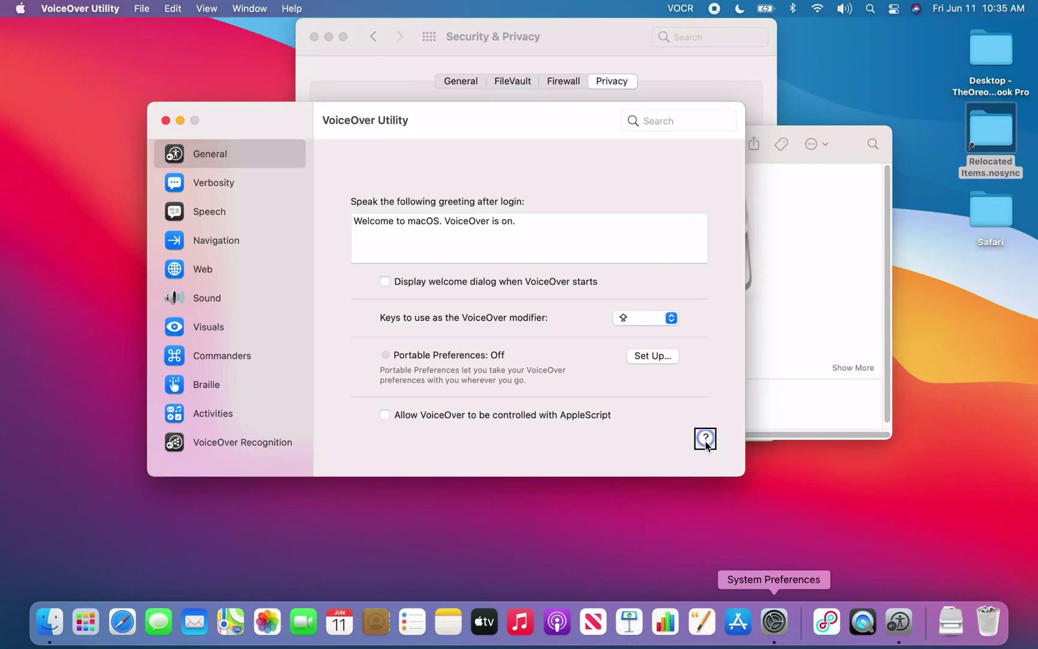
key(shift+Tab)
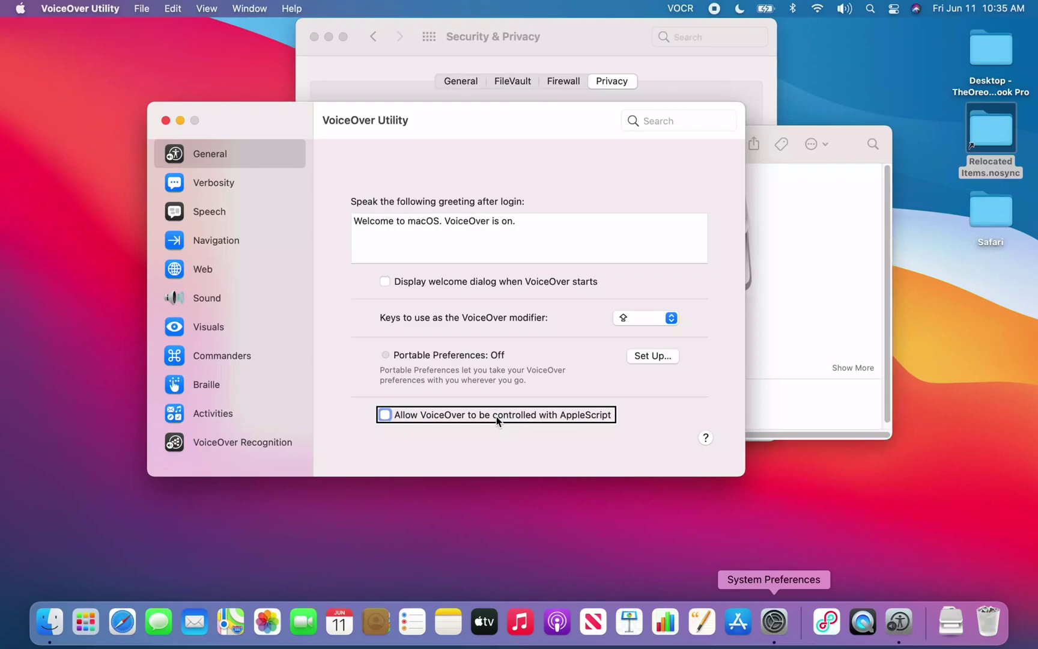
key(space)
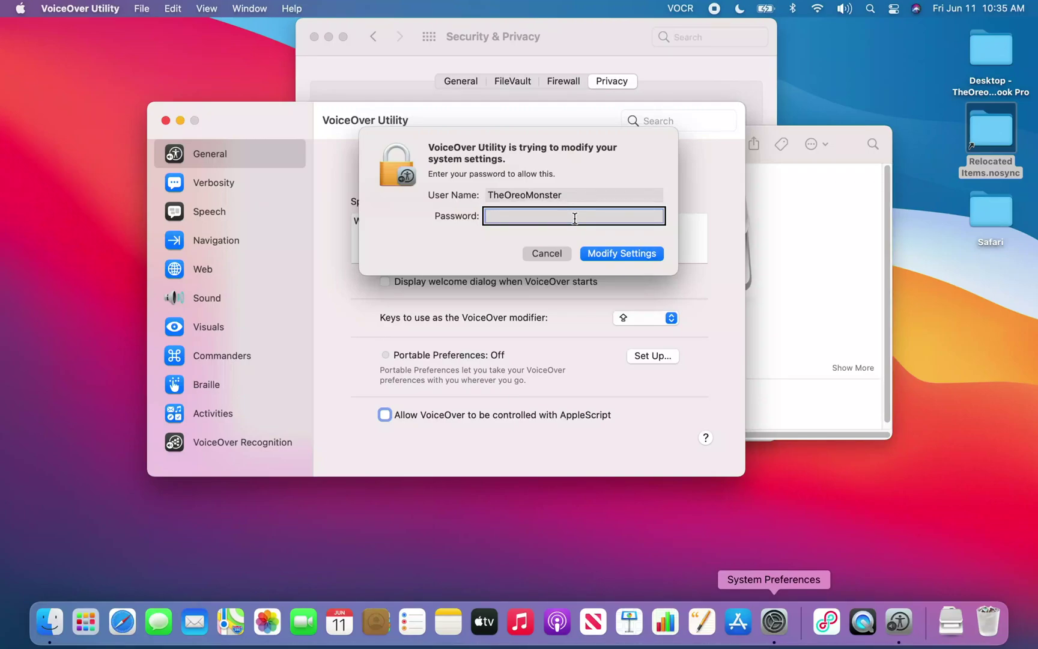
text(a)
key(fn+c)
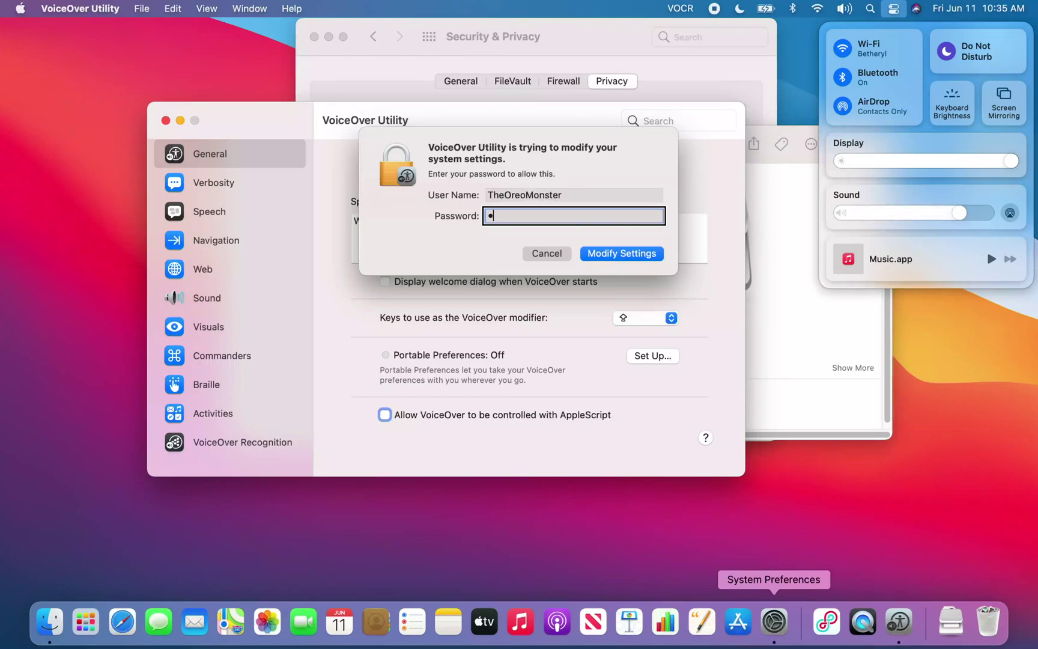
key(Tab)
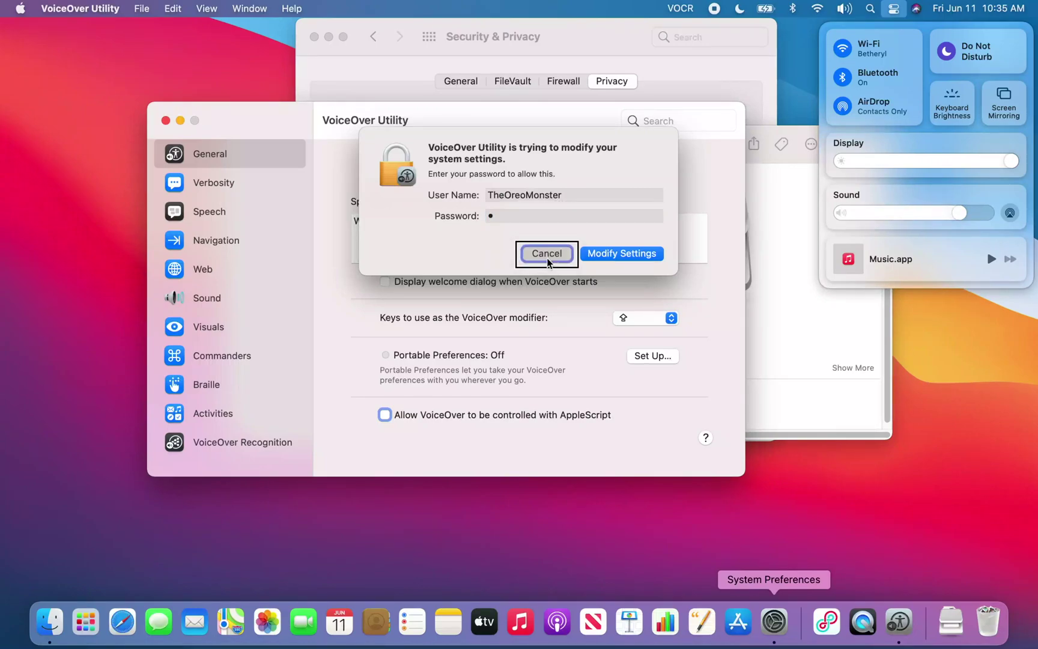
key(Tab)
key(Tab)
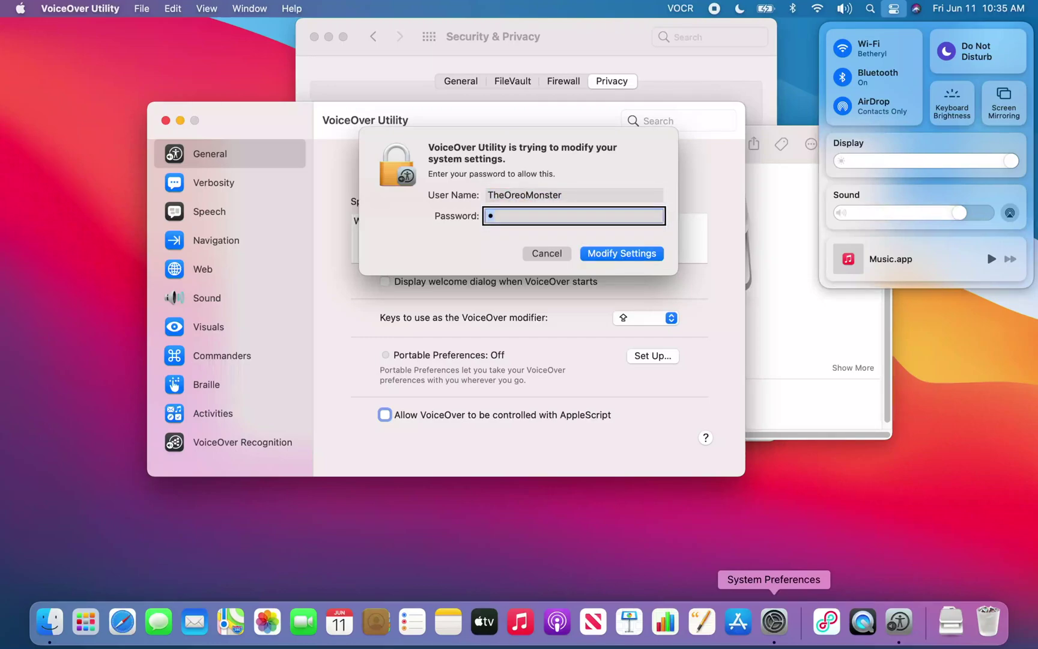
key(BackSpace)
Authorize the settings change with the account password and quit VoiceOver Utility
text(••••••••••)
key(Return)
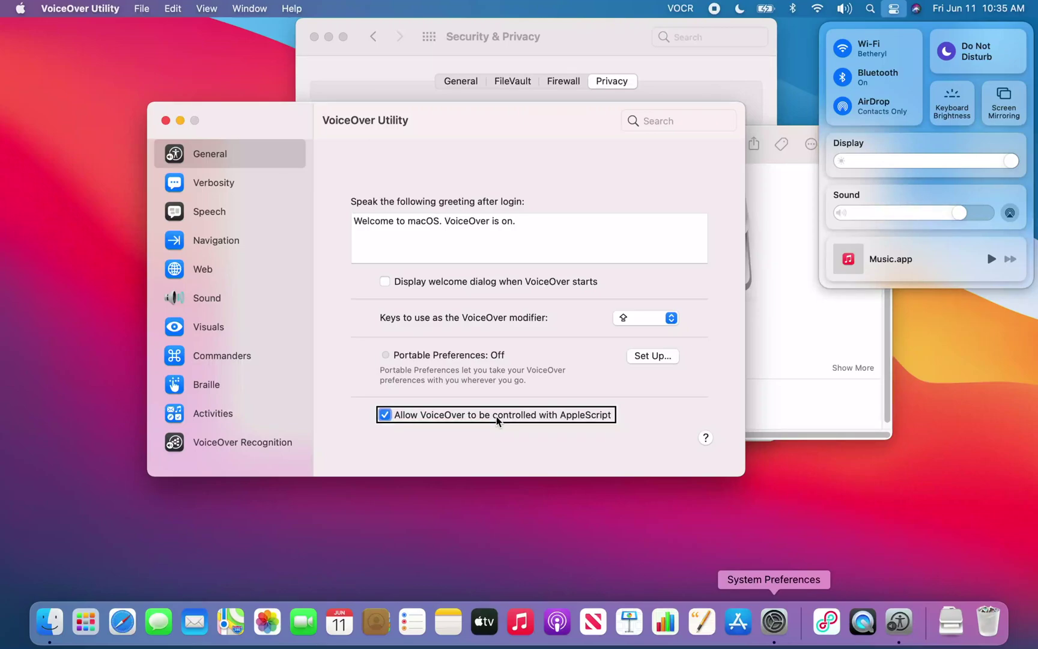
key(super+q)
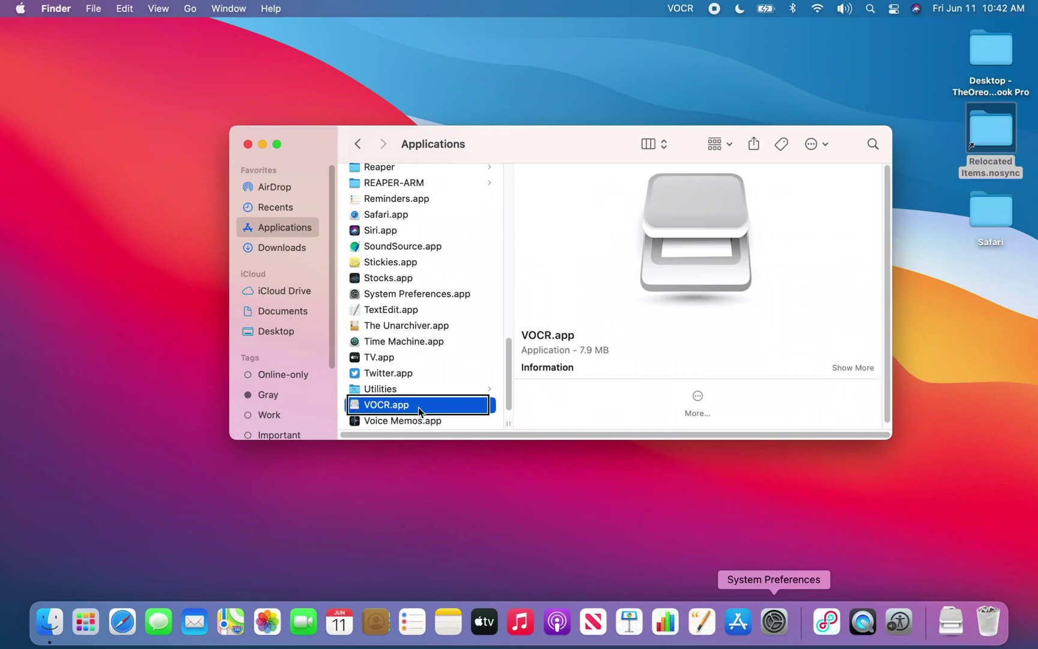
scroll(419, 406, down, 1)
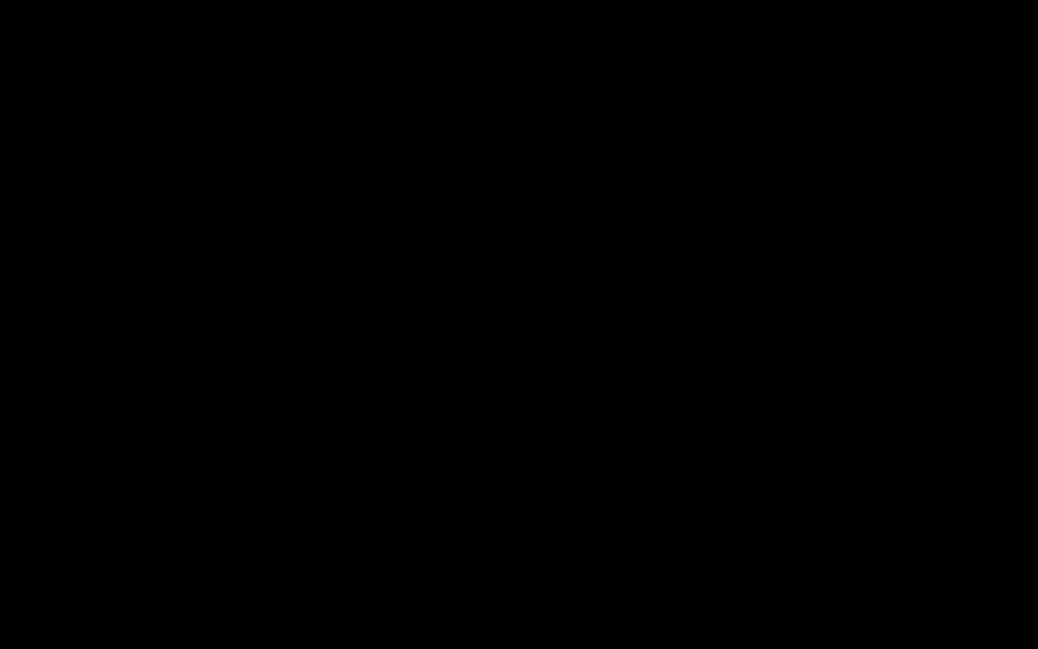